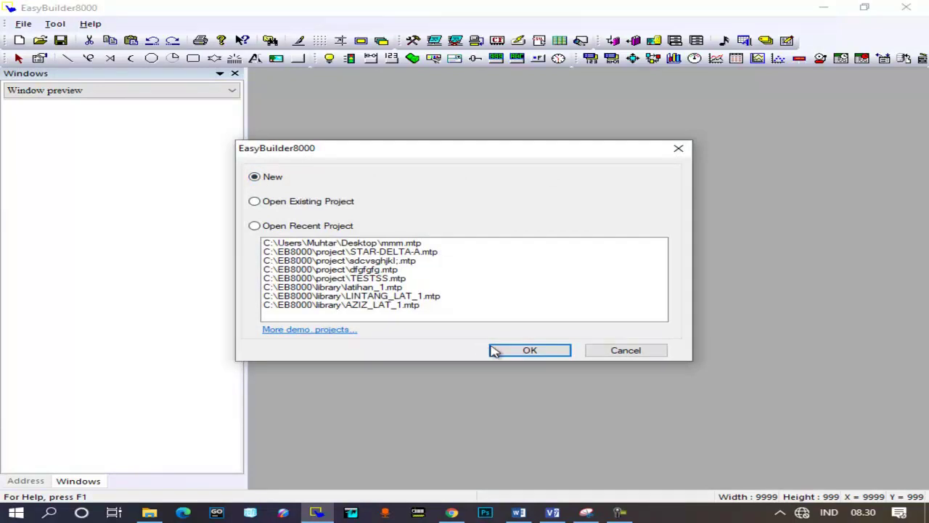
- Create a new landscape project from the template for the MT6070iH2(iH3)/MT8070iH2(iH3)/MT6100i/MT8100i (800 x 480) model
left_click(514, 352)
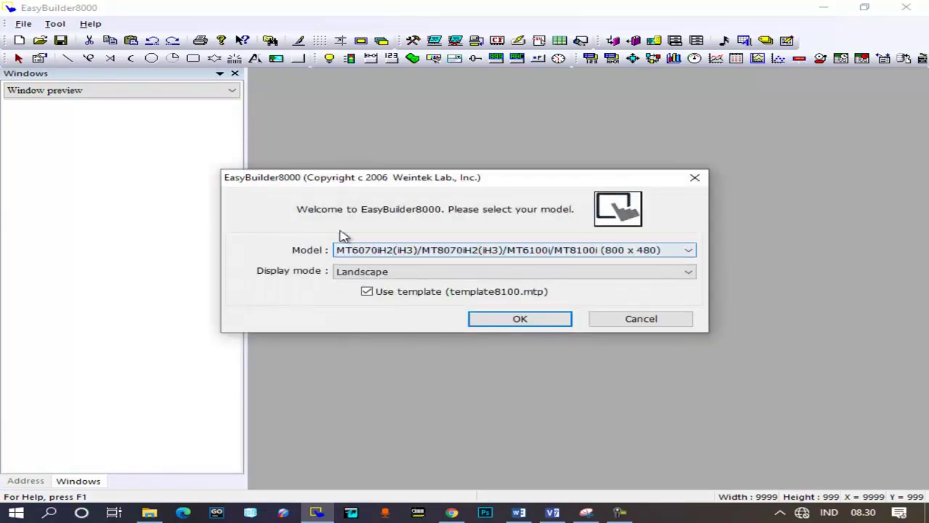
key("Tab")
left_click(527, 329)
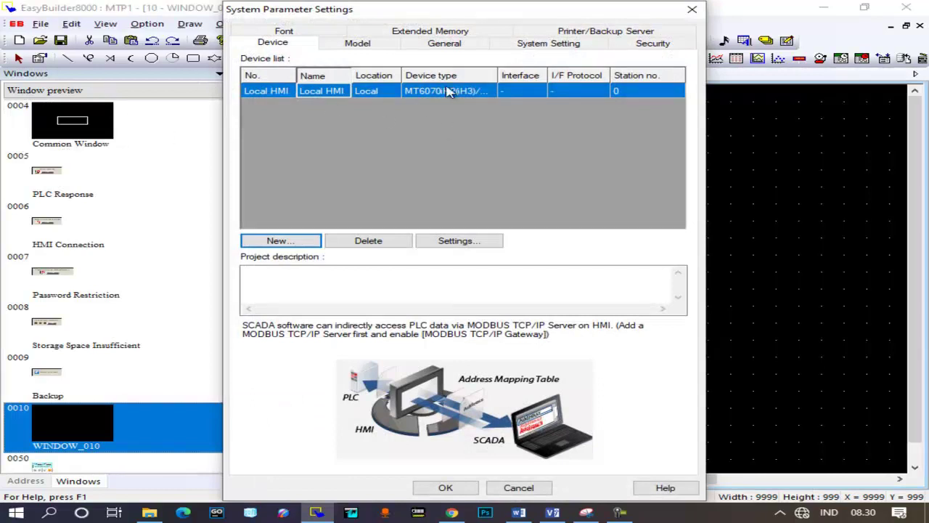
- Add an OMRON CJ/CS/CP PLC to the project's device list and accept the system parameters
left_click(283, 244)
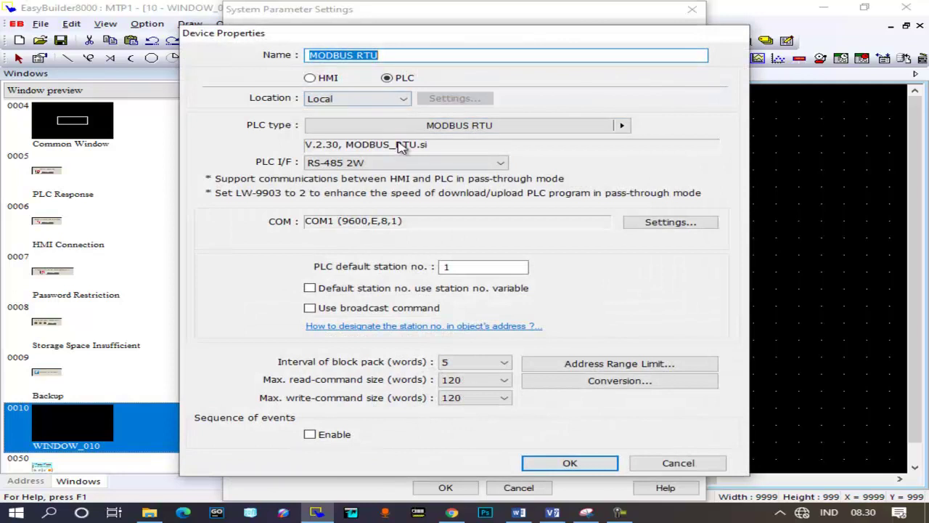
left_click(410, 128)
type("OMRON")
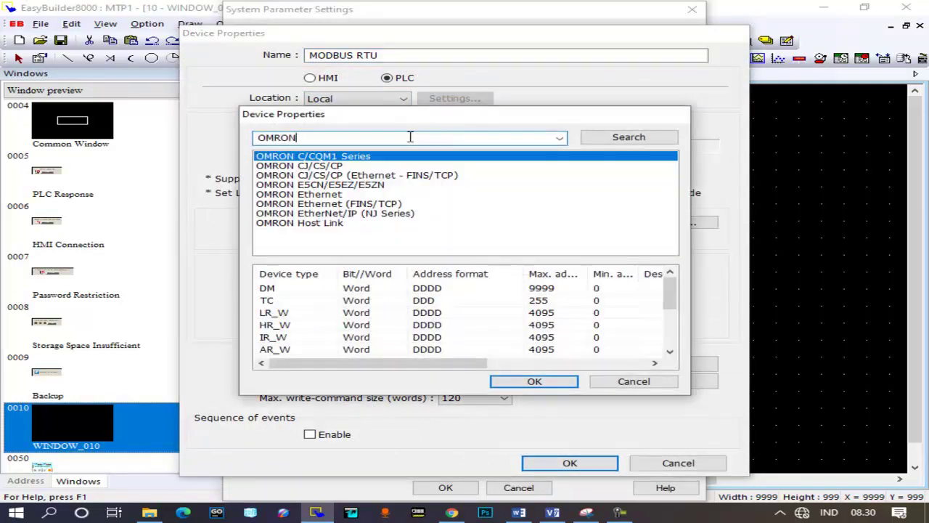
left_click(294, 166)
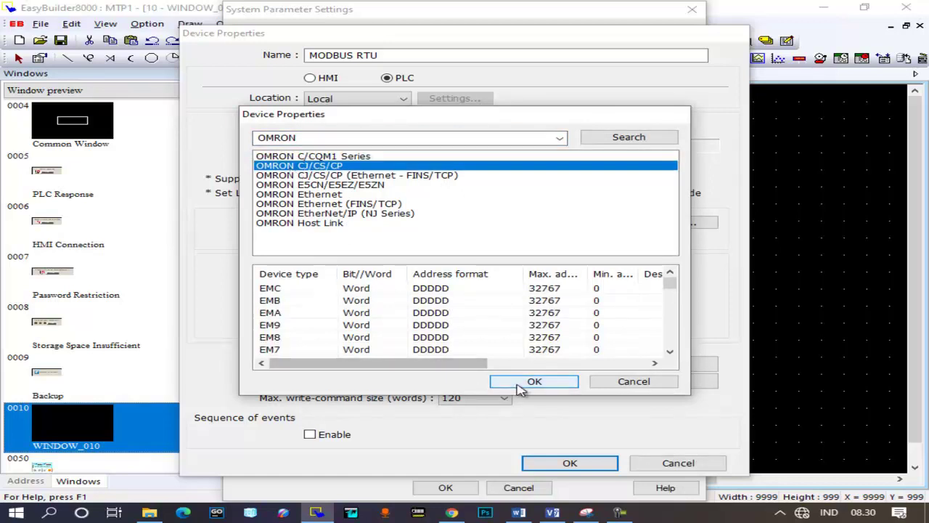
left_click(520, 390)
left_click(553, 467)
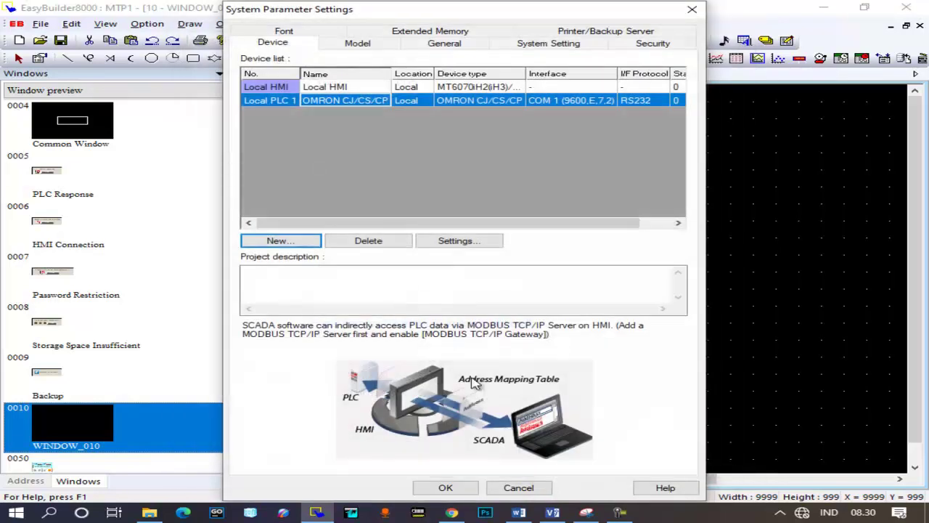
left_click(467, 493)
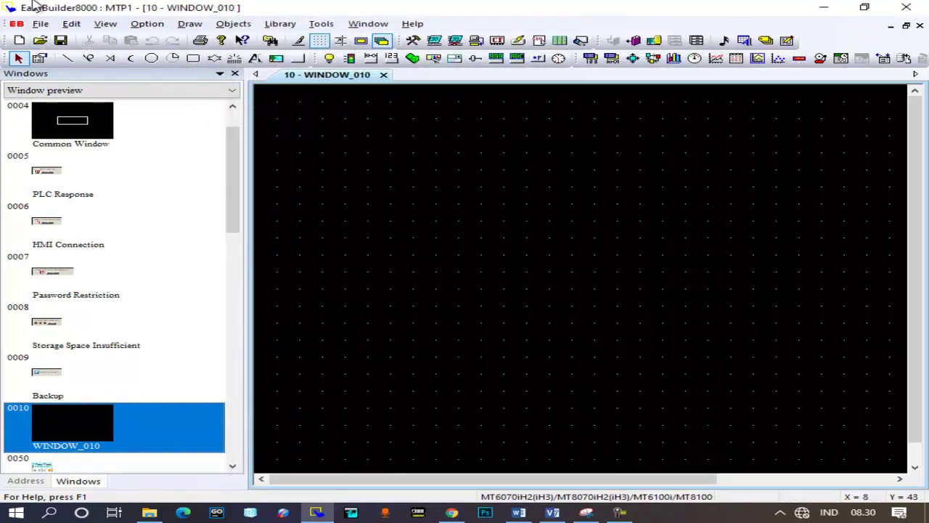
- Review the device list in the system parameter settings and close them
left_click(75, 28)
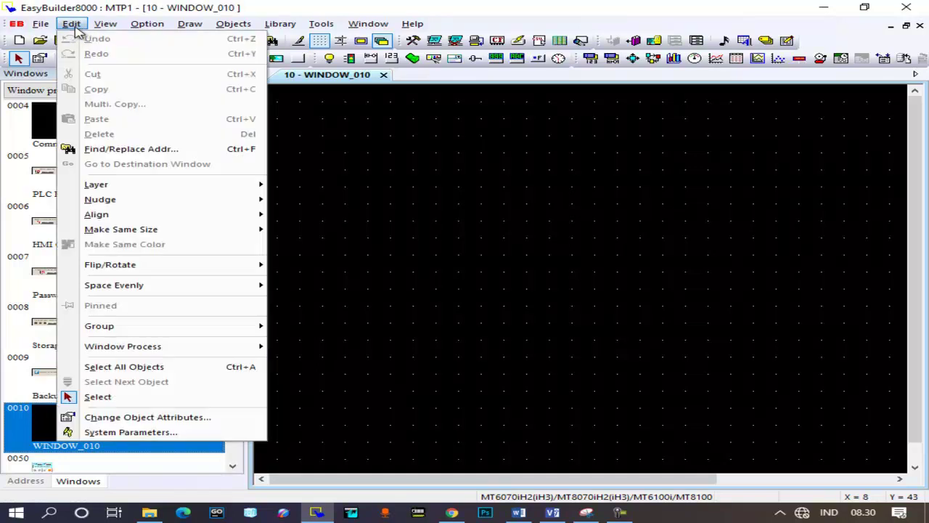
left_click(158, 431)
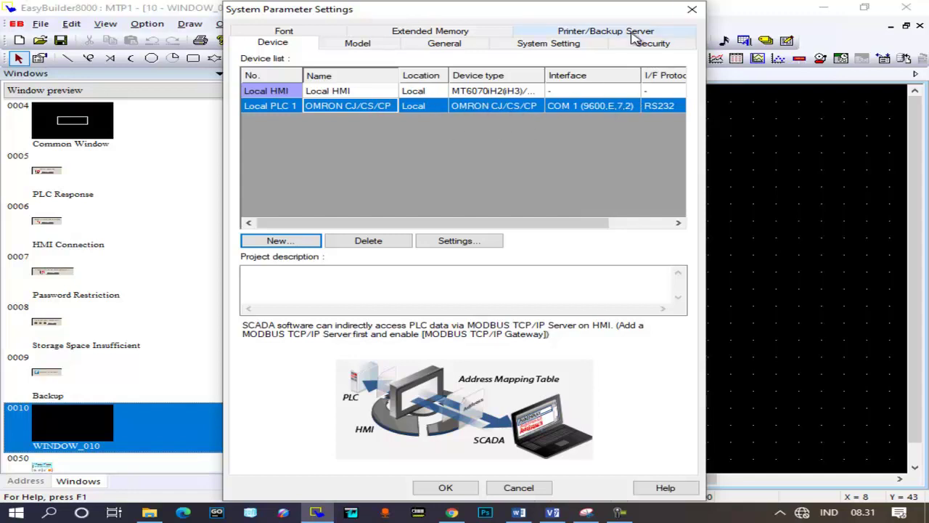
left_click(693, 10)
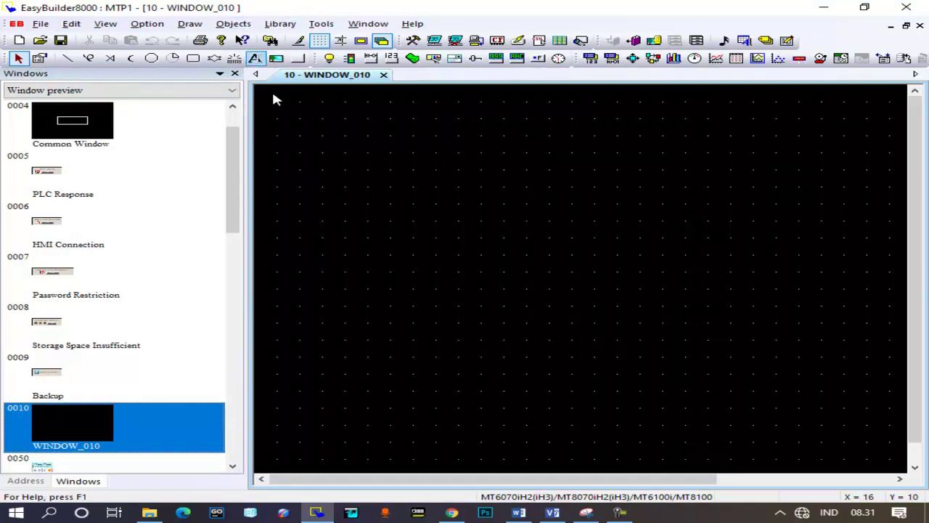
- Add a new entry to the Alarm (Event) Log and set its read address PLC to OMRON CJ/CS/CP
left_click(234, 29)
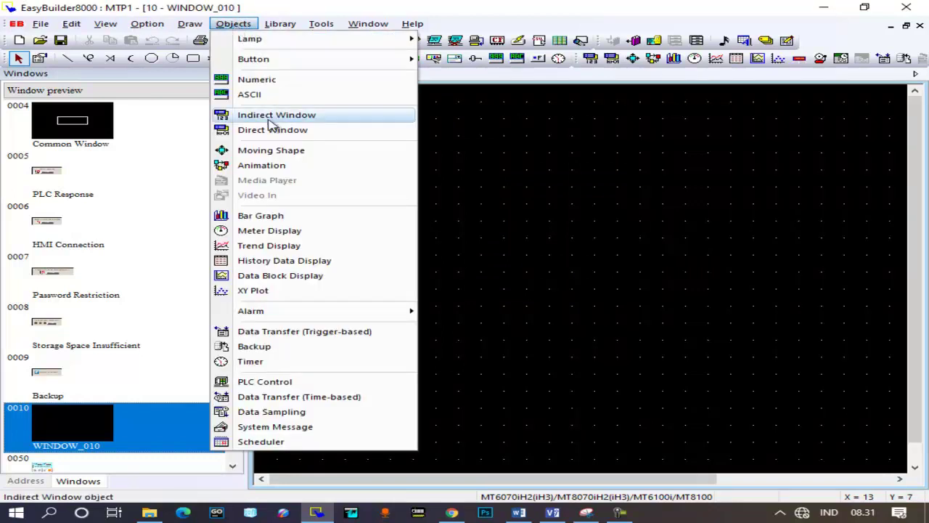
mouse_move(342, 315)
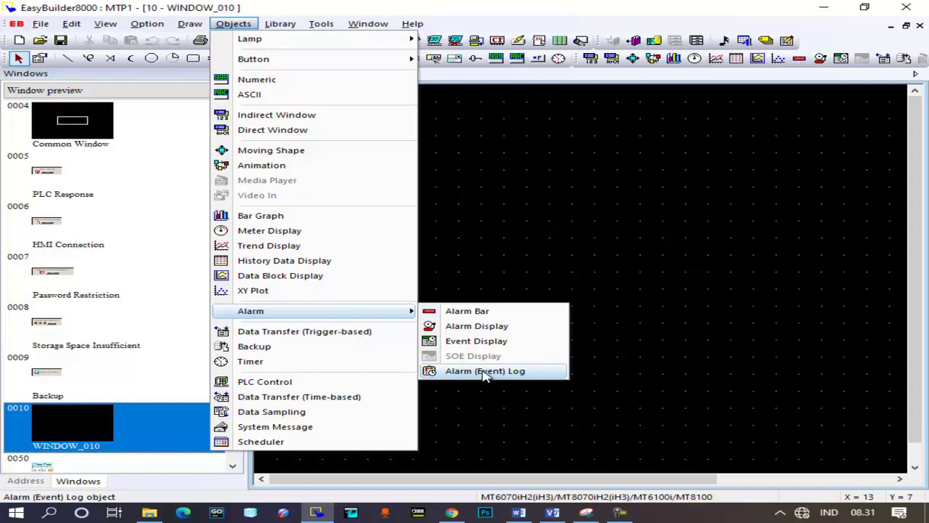
left_click(485, 372)
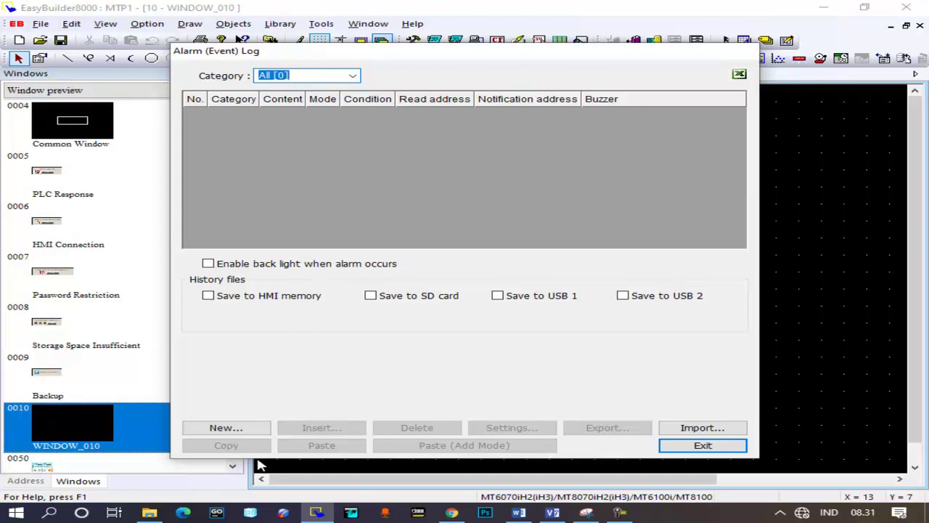
left_click(225, 428)
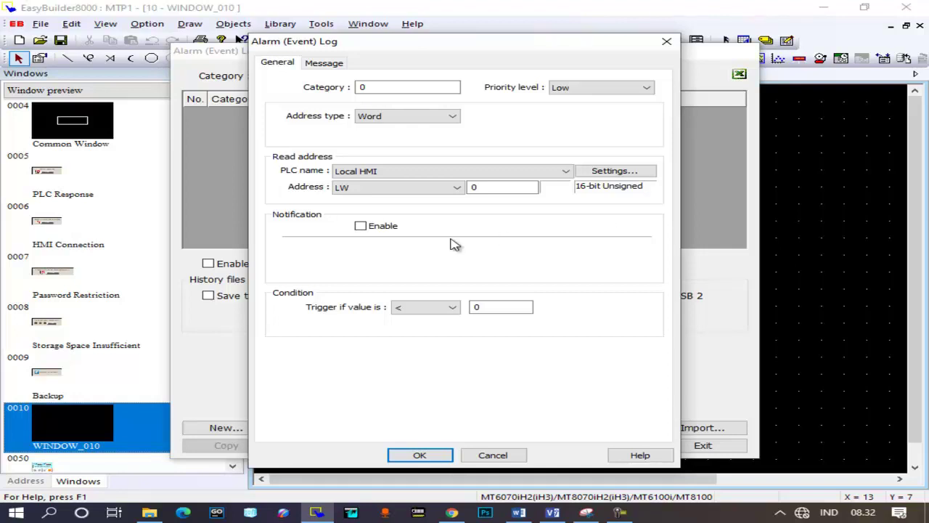
left_click(396, 174)
left_click(378, 193)
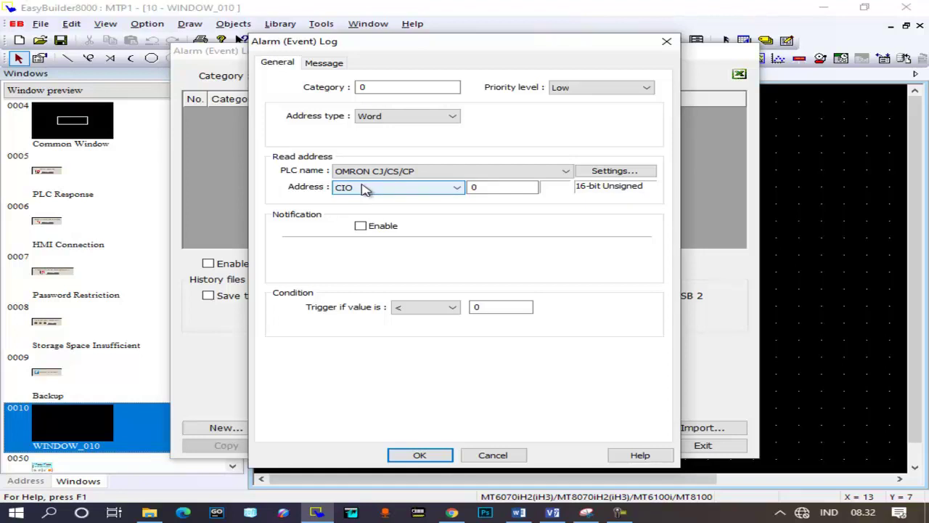
- Set the alarm entry's word read address to the W memory area
left_click(365, 190)
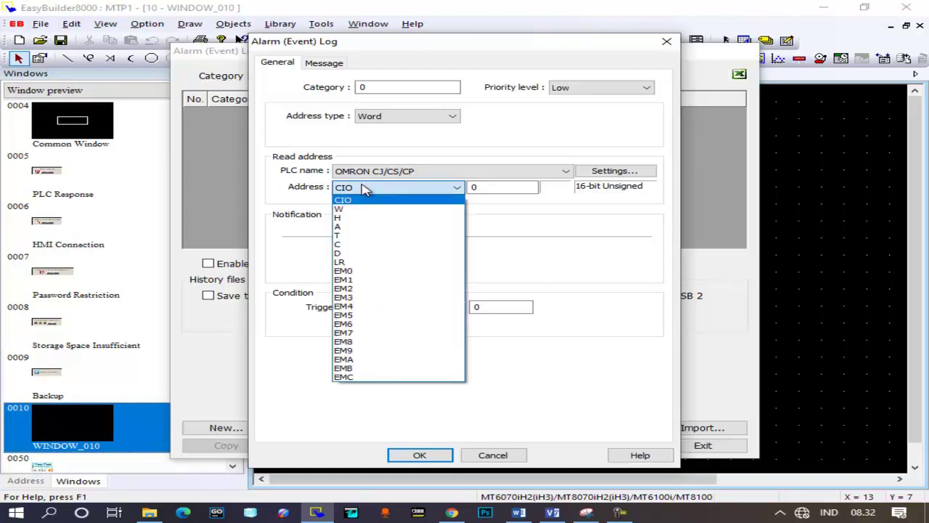
left_click(368, 143)
left_click(373, 190)
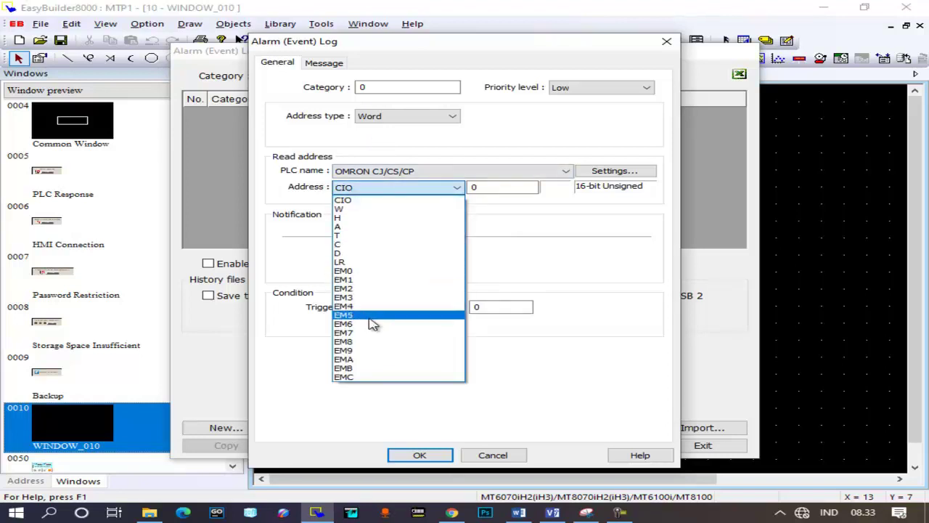
left_click(353, 210)
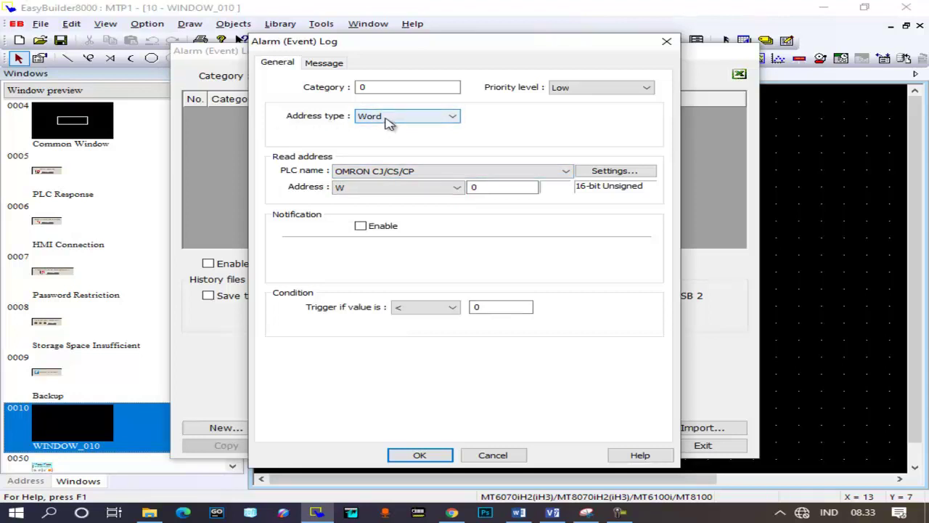
- Change the alarm entry's address type to Bit and its read address area to W_Bit
left_click(409, 123)
left_click(405, 136)
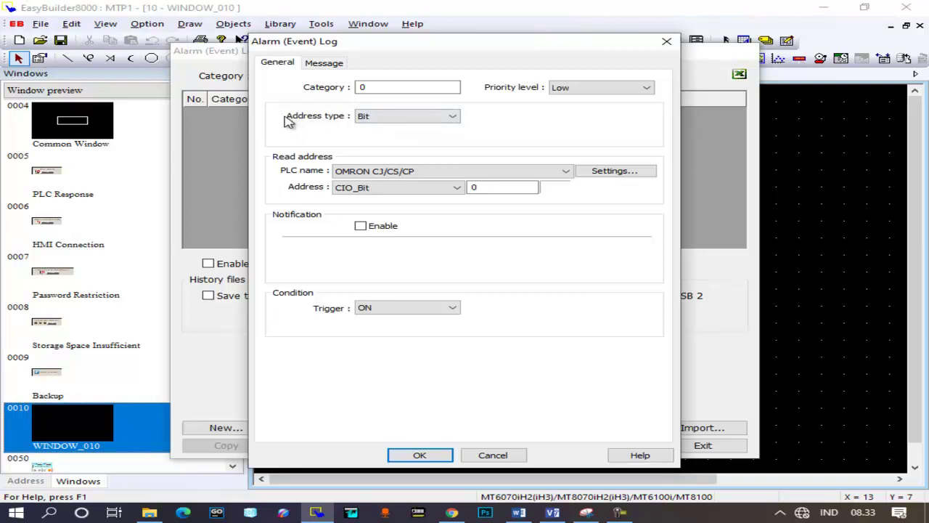
left_click(382, 118)
left_click(377, 130)
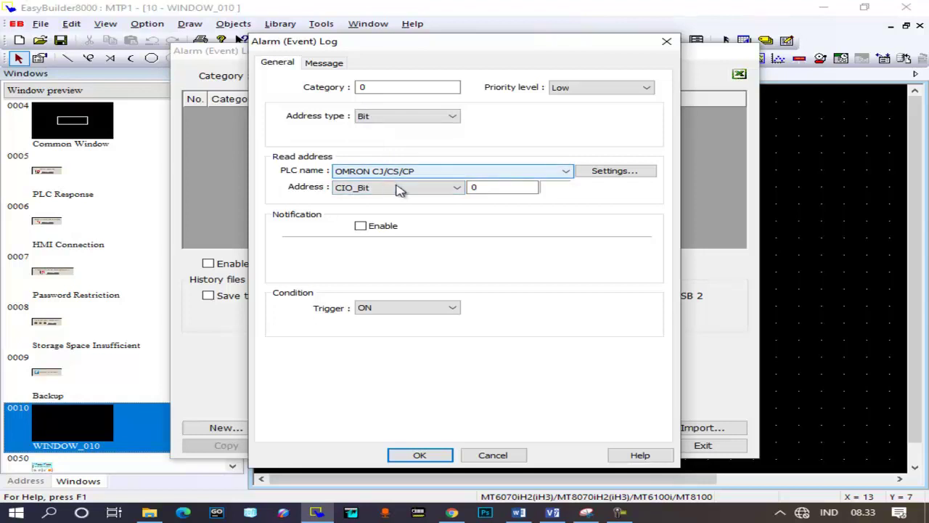
left_click(383, 191)
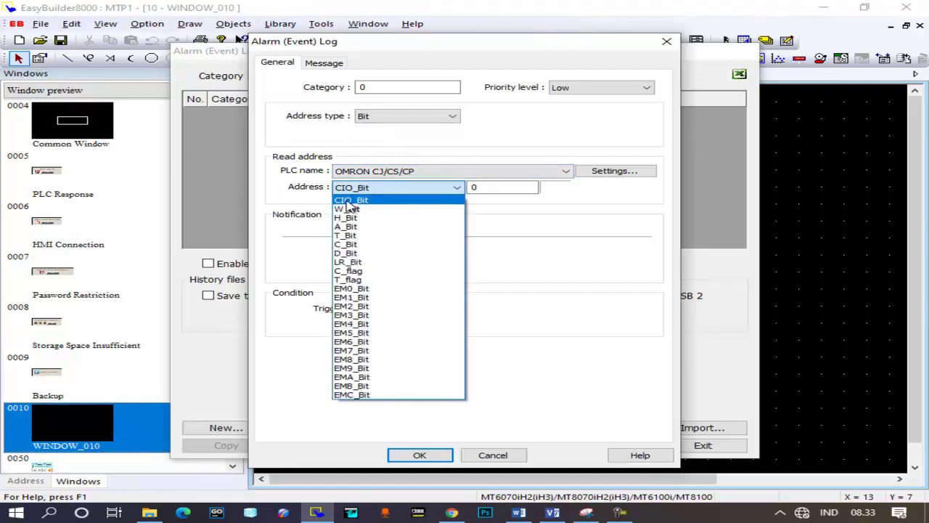
left_click(372, 201)
left_click(489, 186)
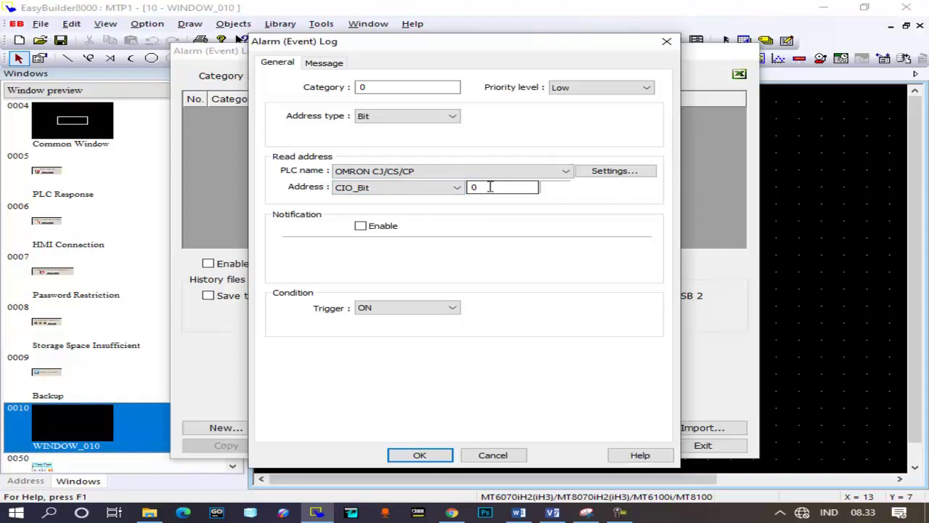
left_click(416, 190)
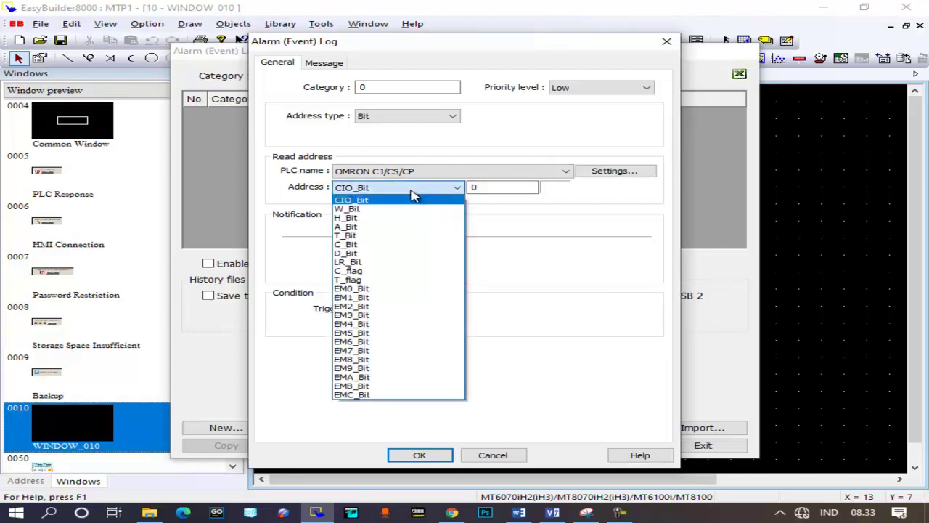
left_click(348, 209)
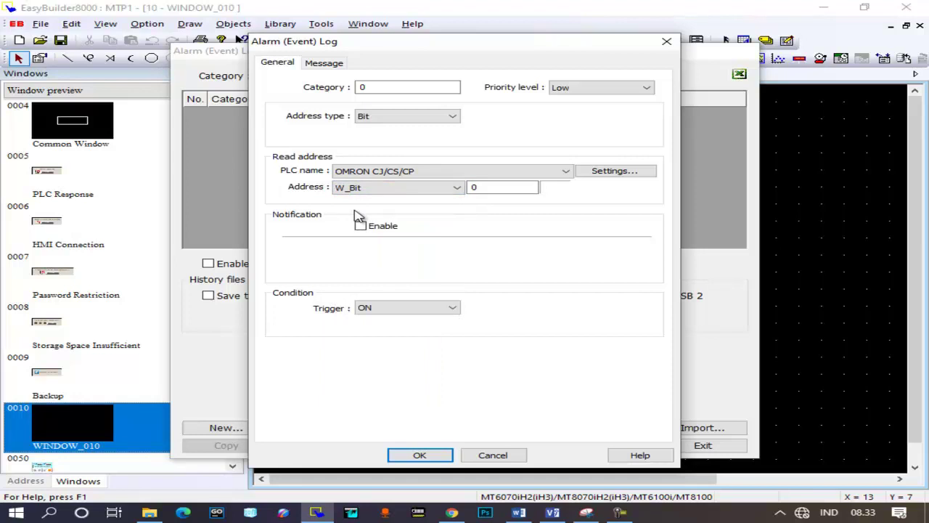
- Set the alarm entry's W_Bit read address to 0001000
left_click(500, 189)
left_click_drag(500, 189, 470, 188)
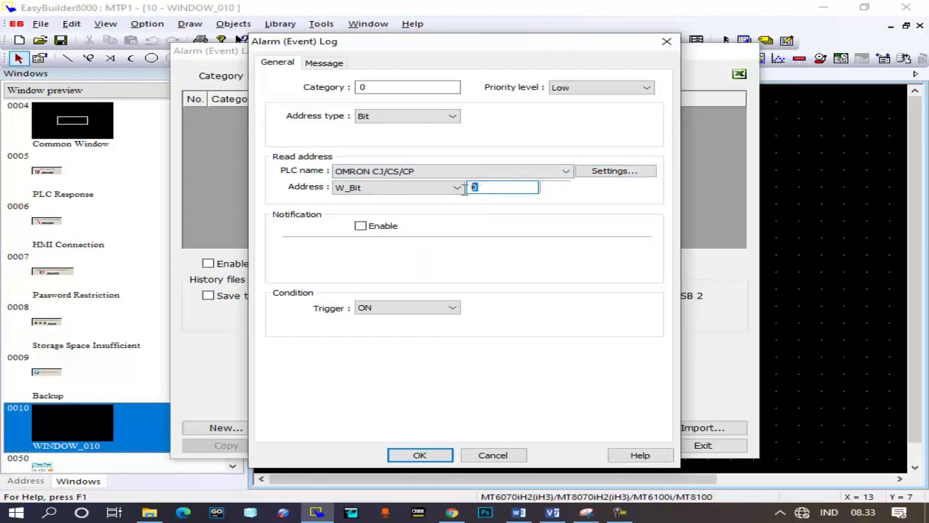
type("10.")
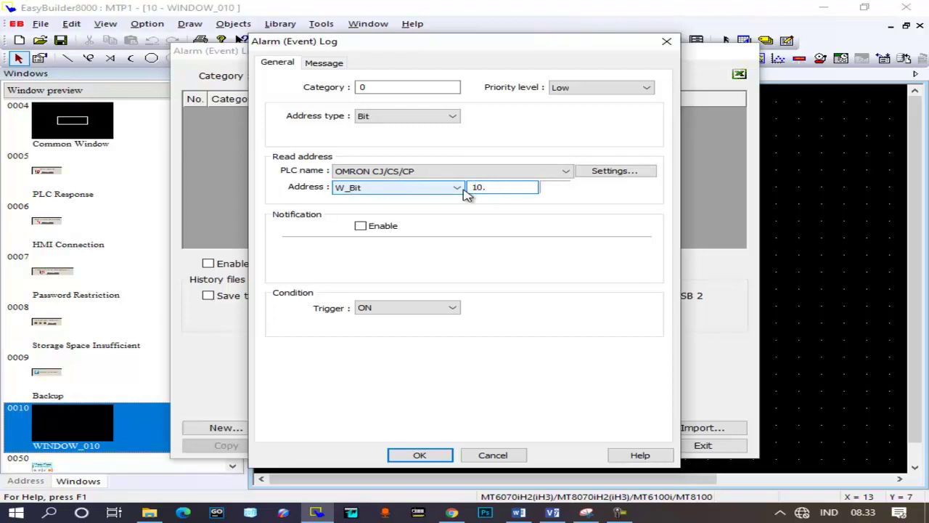
type("00")
left_click(610, 174)
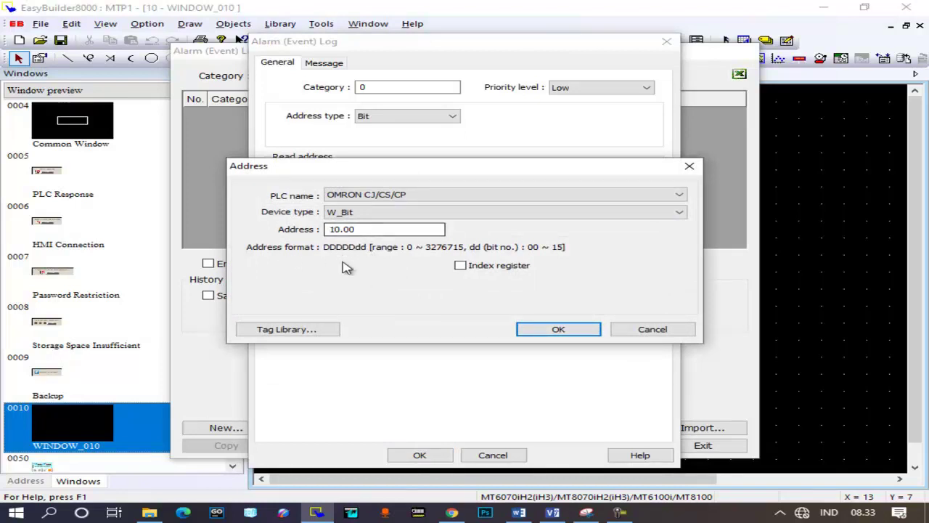
left_click(328, 229)
type("00")
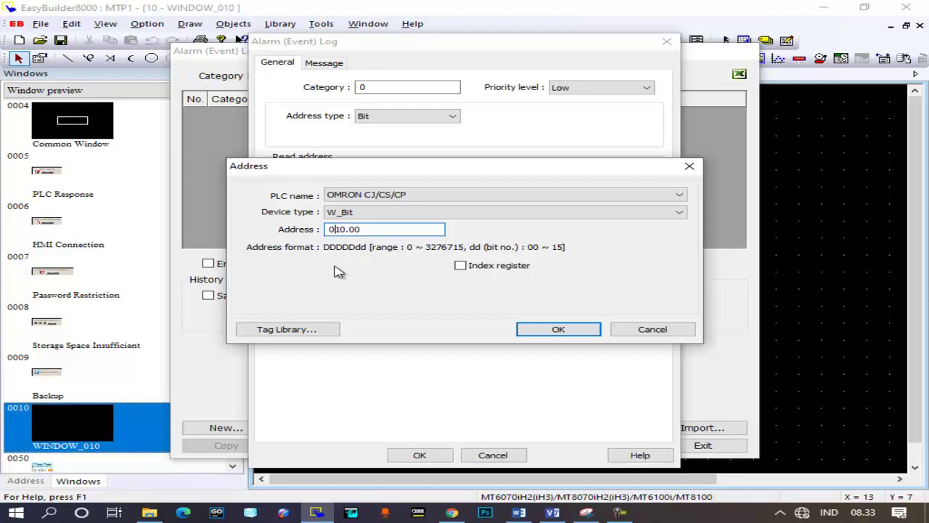
type("0")
left_click(360, 230)
key("BackSpace")
left_click(556, 329)
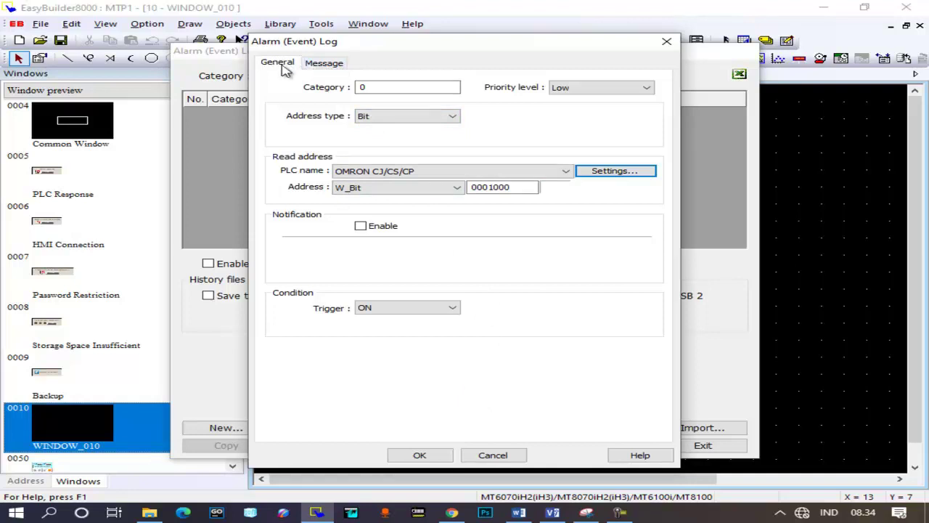
- Set the alarm message text to EMERGENCY and its color to red
left_click(333, 64)
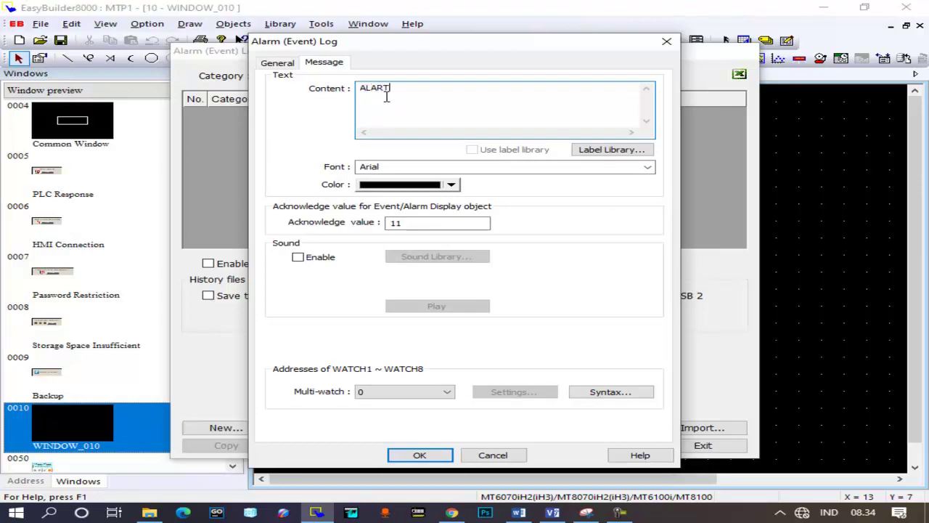
key("BackSpace")
key("BackSpace")
key("BackSpace")
type("EMERGENCY")
left_click(392, 189)
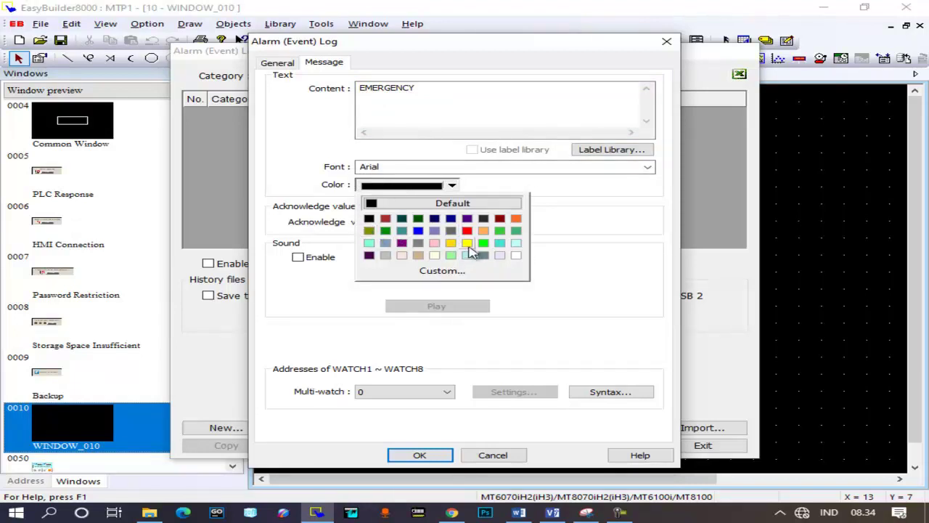
left_click(466, 231)
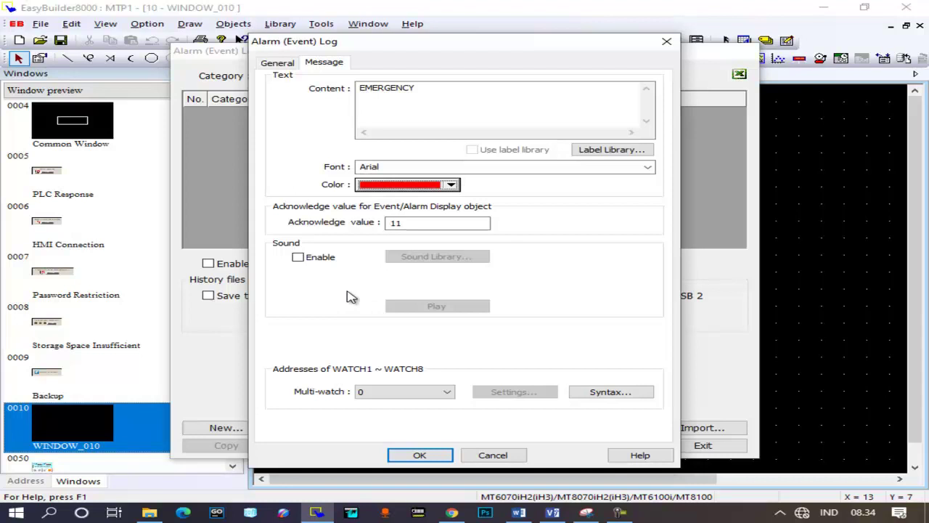
- Enable sound for the alarm message and set its acknowledge value to 1
left_click(296, 260)
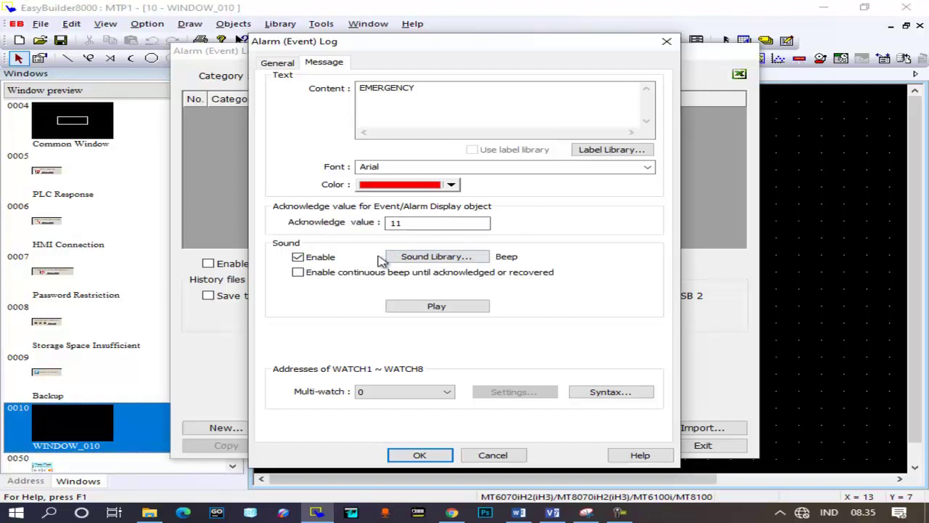
left_click(433, 224)
left_click_drag(400, 223, 371, 231)
type("1")
- Play the alarm's assigned beep and browse the sounds available in the sound1 library
left_click(443, 306)
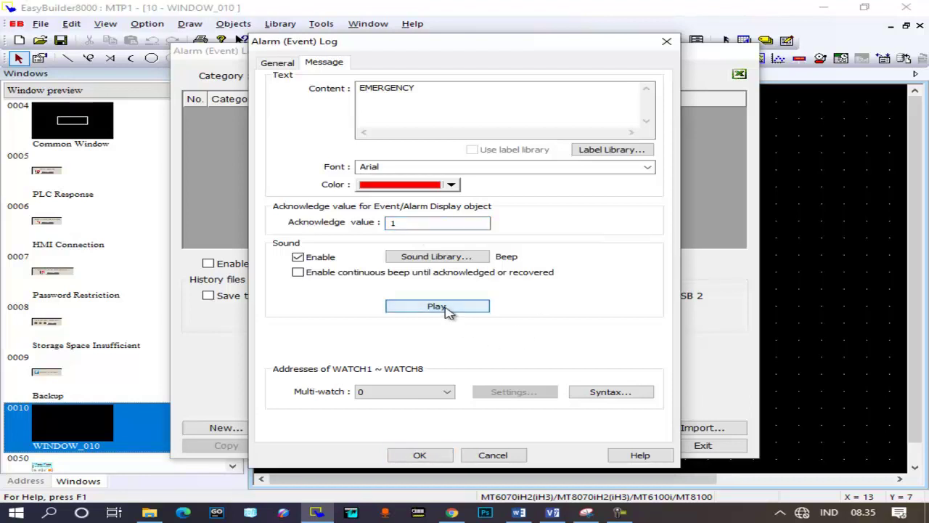
left_click(448, 308)
left_click(447, 307)
left_click(456, 260)
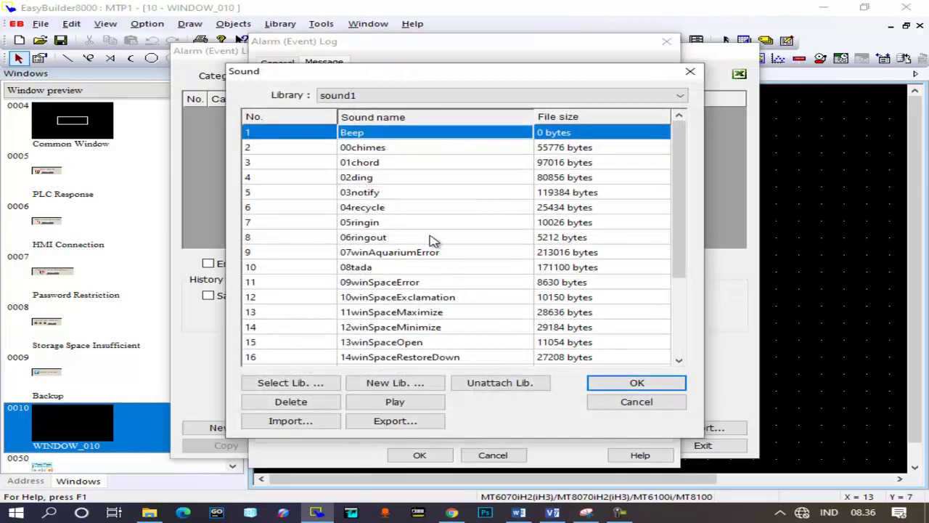
scroll(523, 331, "down", 3)
scroll(382, 314, "up", 3)
scroll(383, 314, "down", 3)
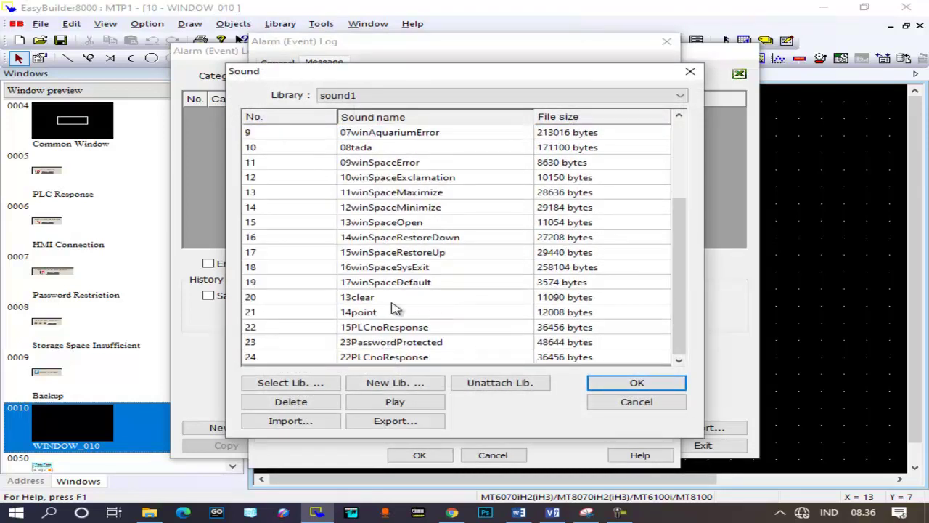
scroll(394, 311, "up", 3)
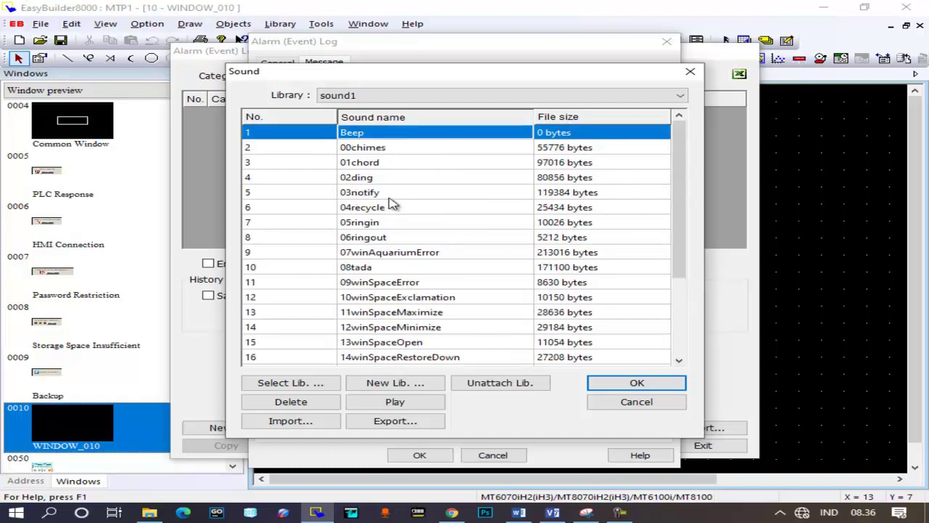
scroll(393, 202, "down", 1)
- Preview the 06ringout, 07winAquariumError, 10winSpaceExclamation and 12winSpaceMinimize sounds in the sound1 library
left_click(390, 149)
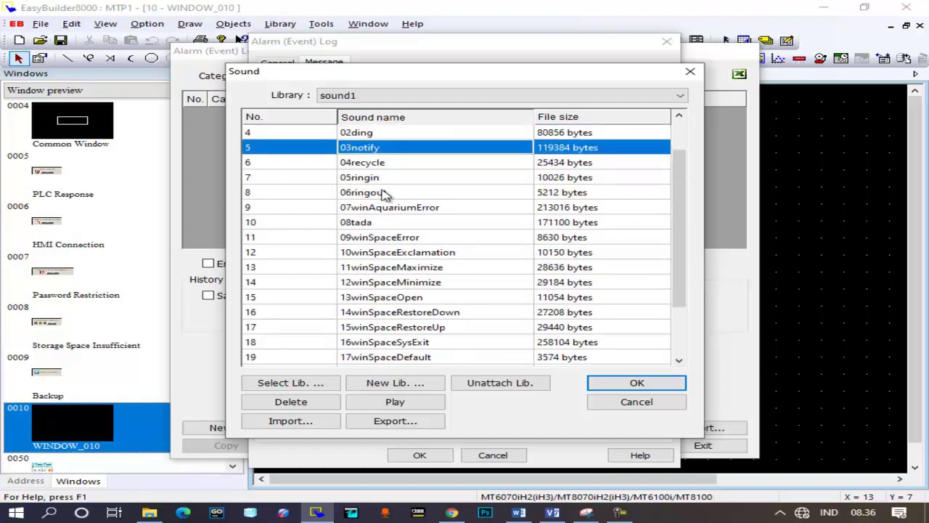
left_click(409, 192)
left_click(384, 404)
left_click(390, 207)
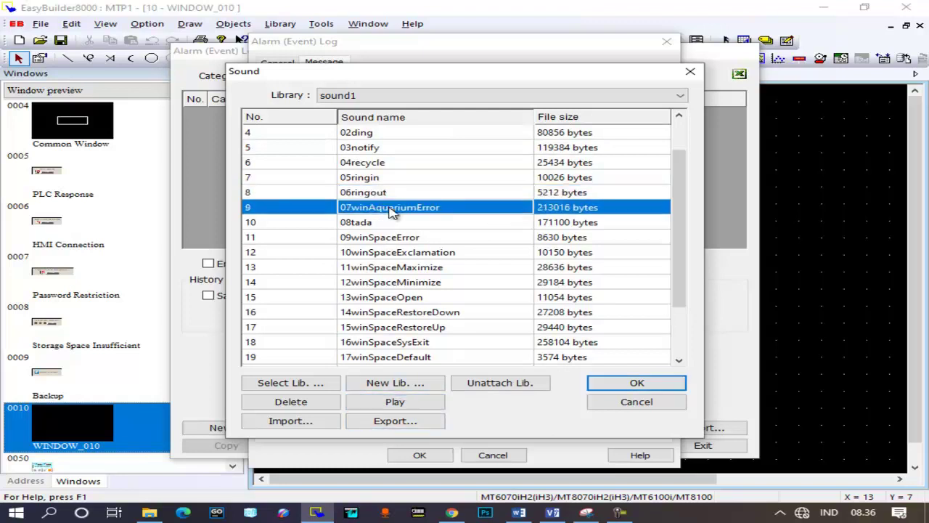
left_click(398, 402)
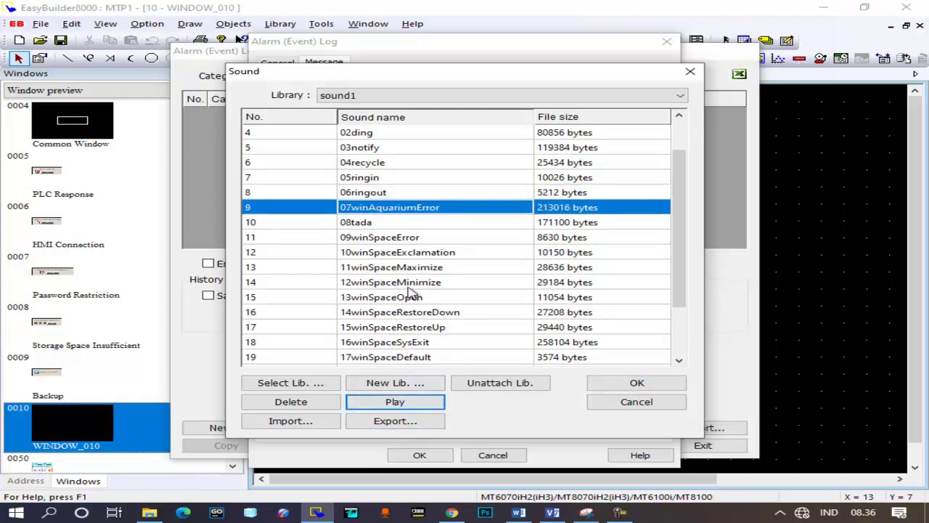
left_click(398, 254)
left_click(397, 403)
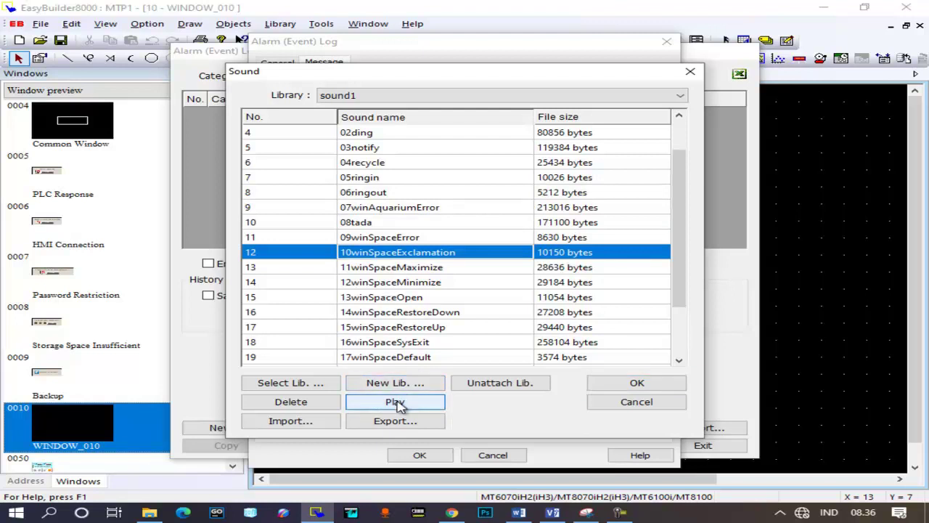
left_click(408, 282)
left_click(398, 405)
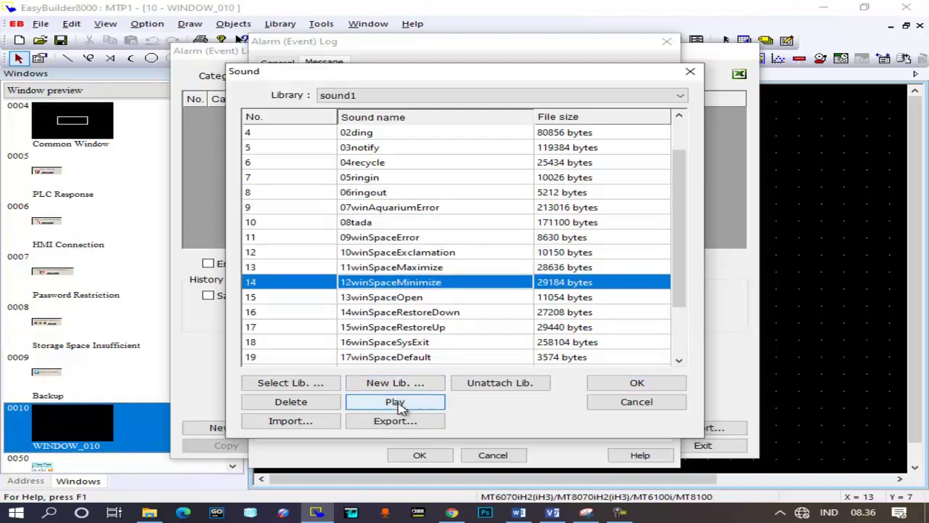
- Preview the 14winSpaceRestoreDown and 11winSpaceMaximize sounds and look through the rest of the sound list
left_click(427, 313)
left_click(420, 402)
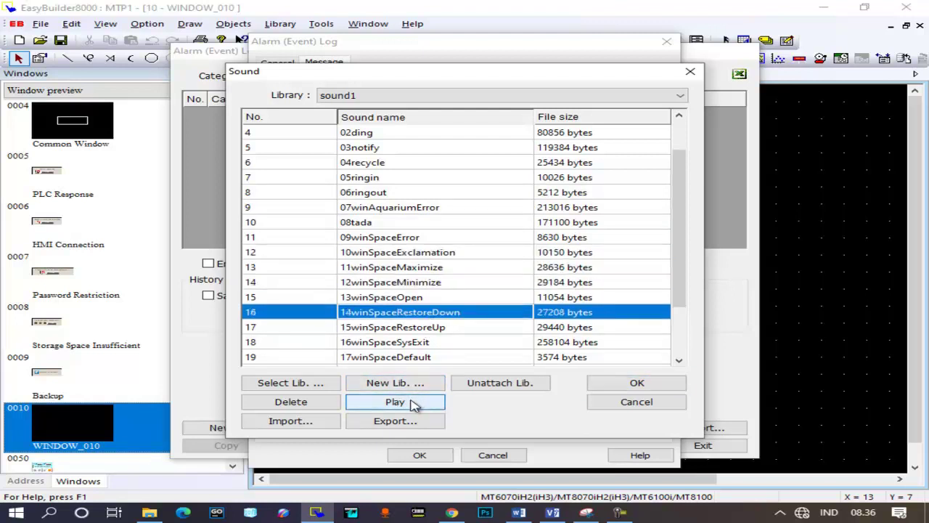
left_click(414, 269)
left_click(407, 407)
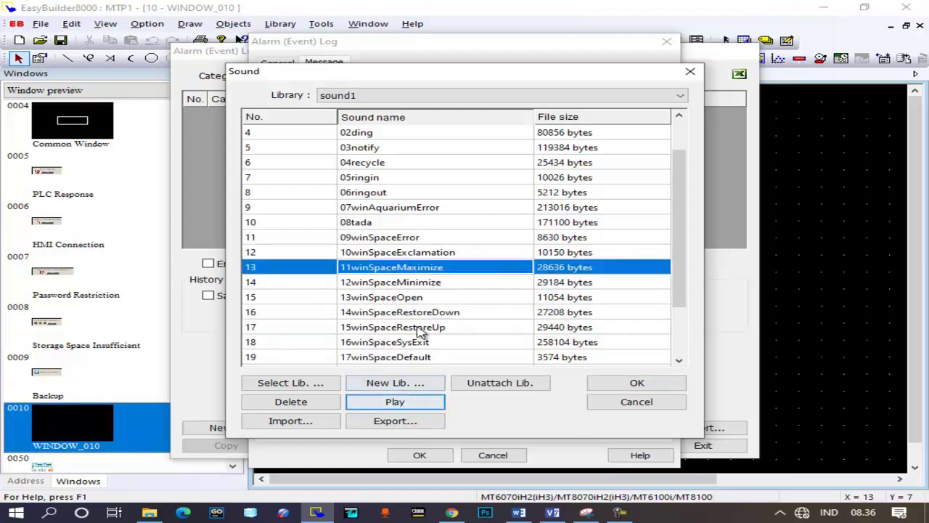
scroll(415, 361, "down", 2)
left_click(413, 327)
scroll(395, 301, "up", 3)
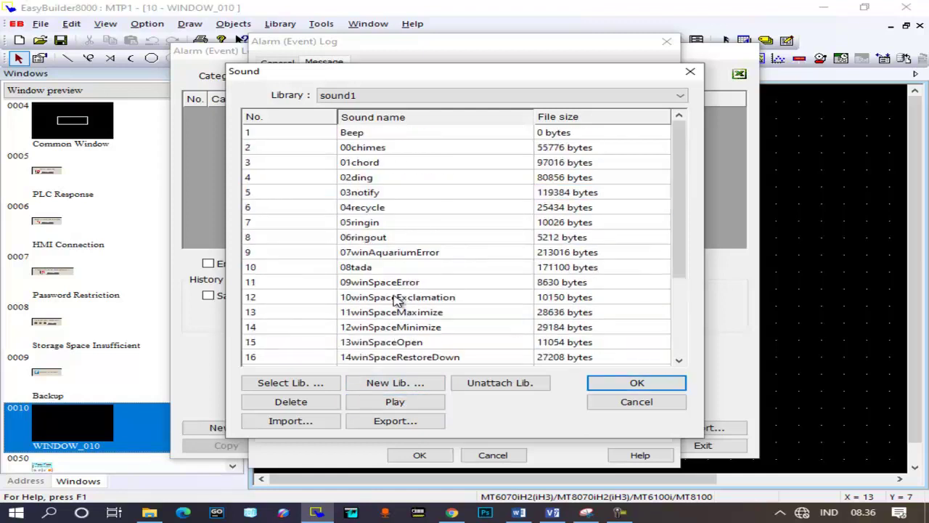
- Assign the 01chord sound to the EMERGENCY alarm after previewing it, and save the entry to the alarm log
left_click(378, 146)
left_click(418, 401)
left_click(408, 164)
left_click(401, 407)
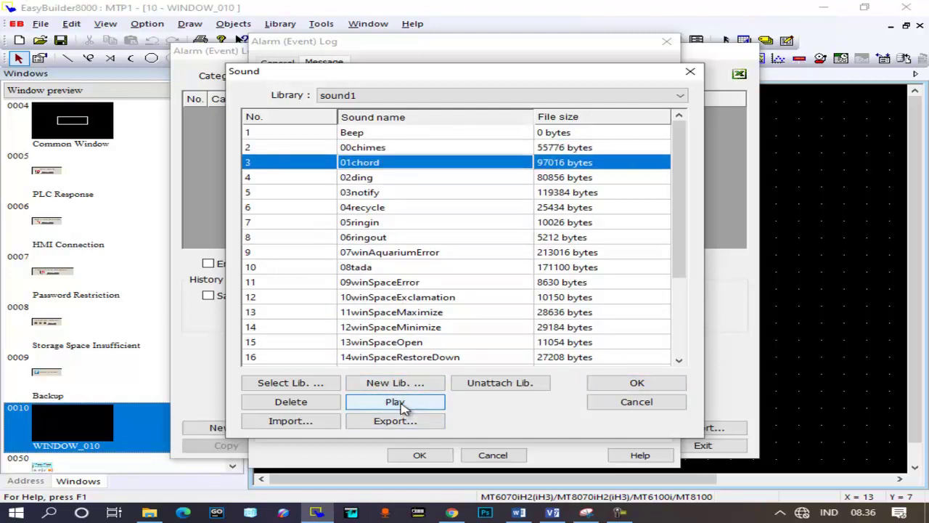
left_click(637, 382)
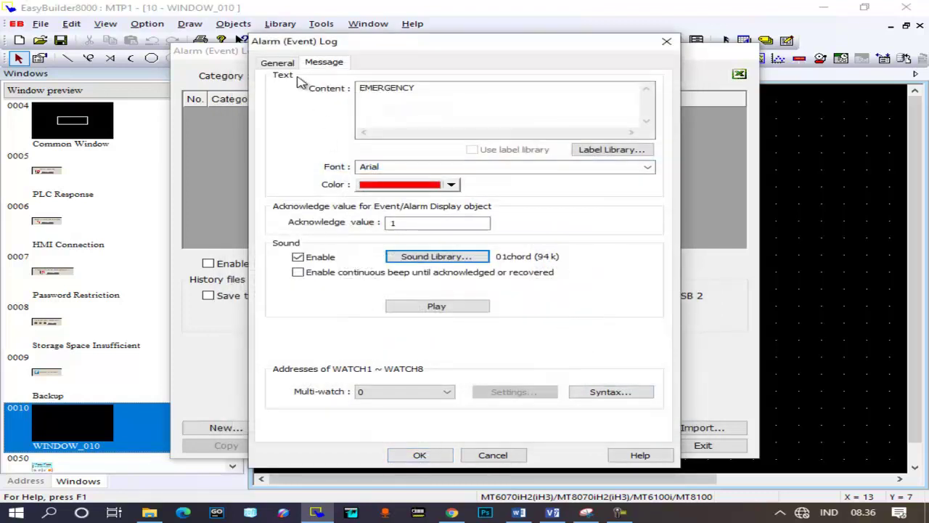
key("ctrl+Tab")
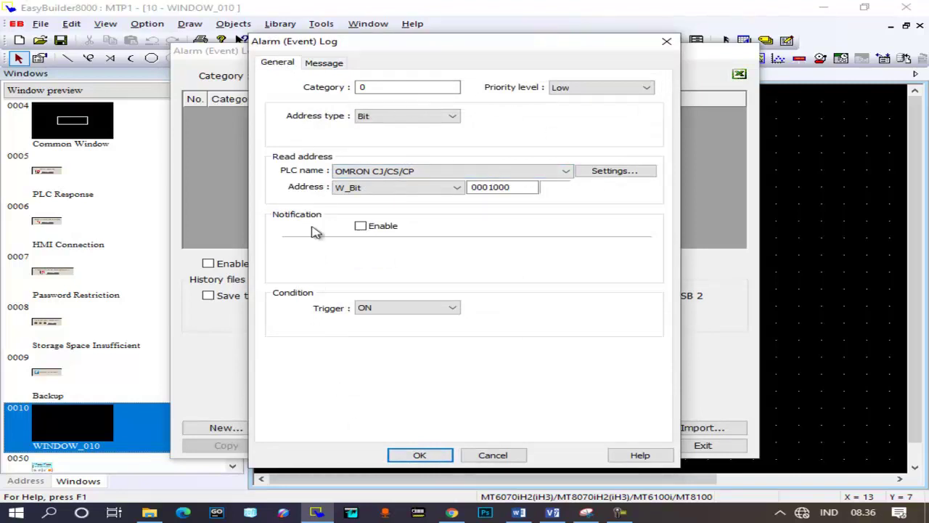
left_click(485, 455)
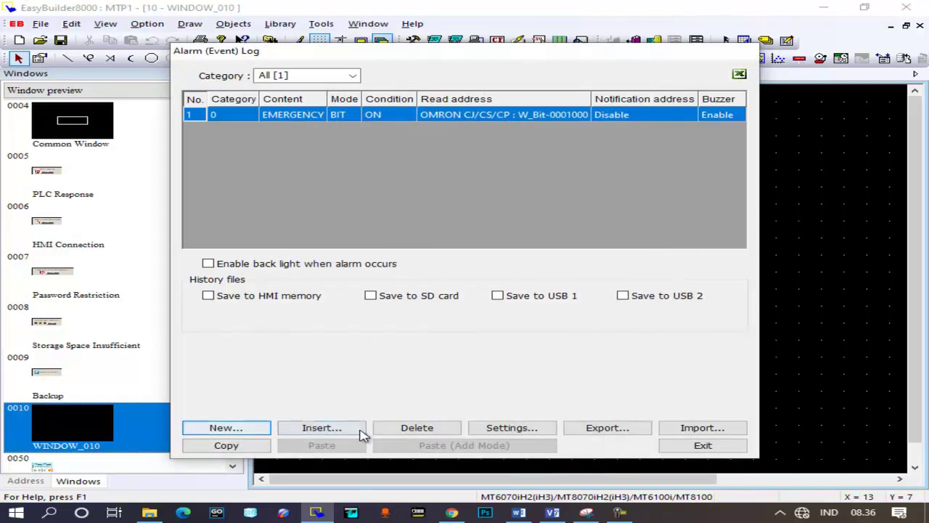
- Reopen the EMERGENCY entry and review its address type, PLC, read address and message settings
double_click(349, 120)
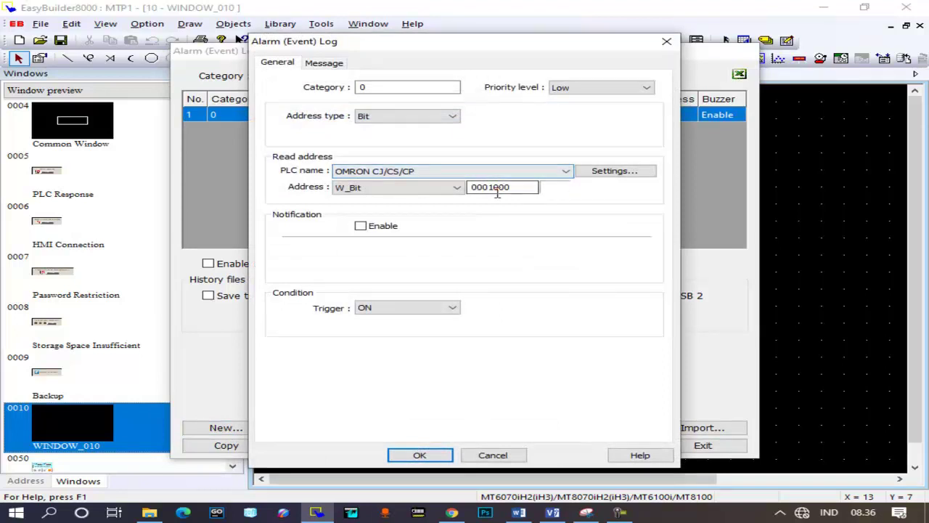
left_click_drag(517, 187, 457, 189)
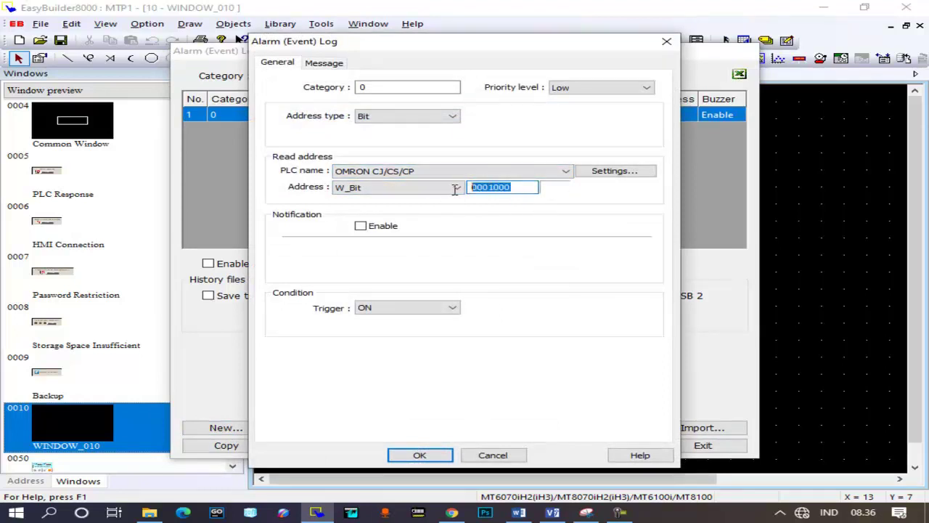
left_click(381, 118)
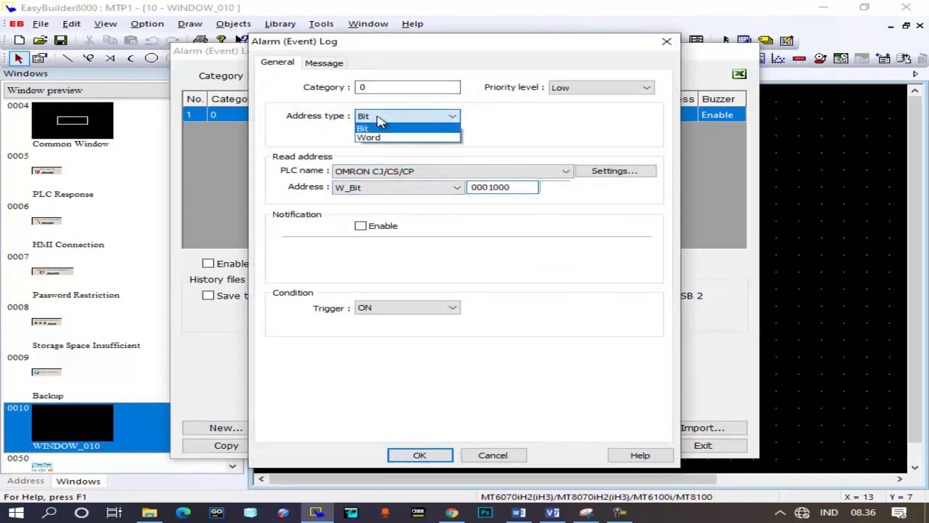
left_click(379, 125)
left_click(343, 175)
left_click(388, 173)
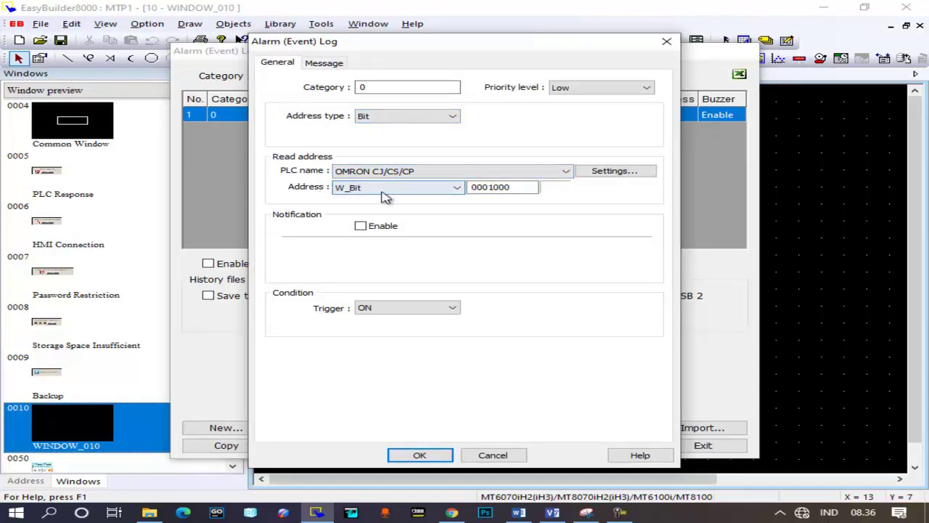
left_click(374, 190)
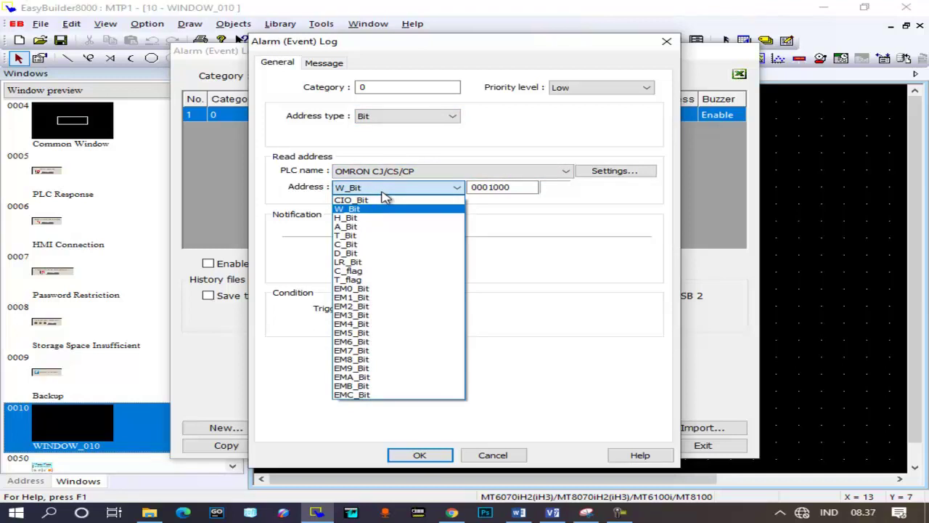
left_click(382, 192)
left_click(522, 187)
double_click(523, 187)
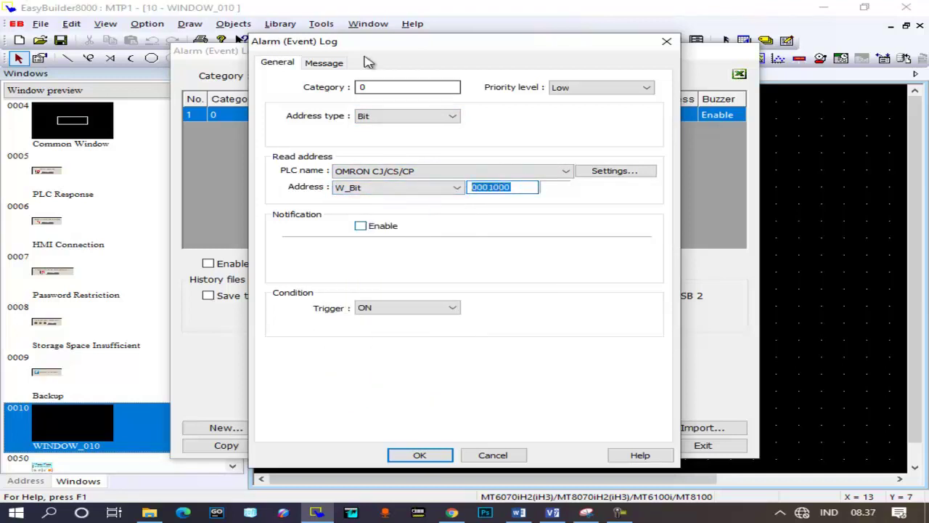
left_click(324, 64)
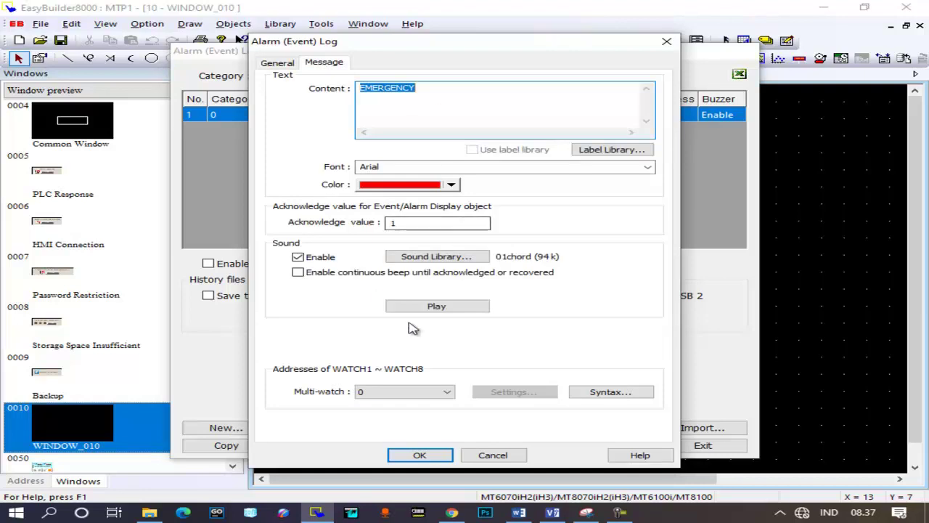
left_click(419, 455)
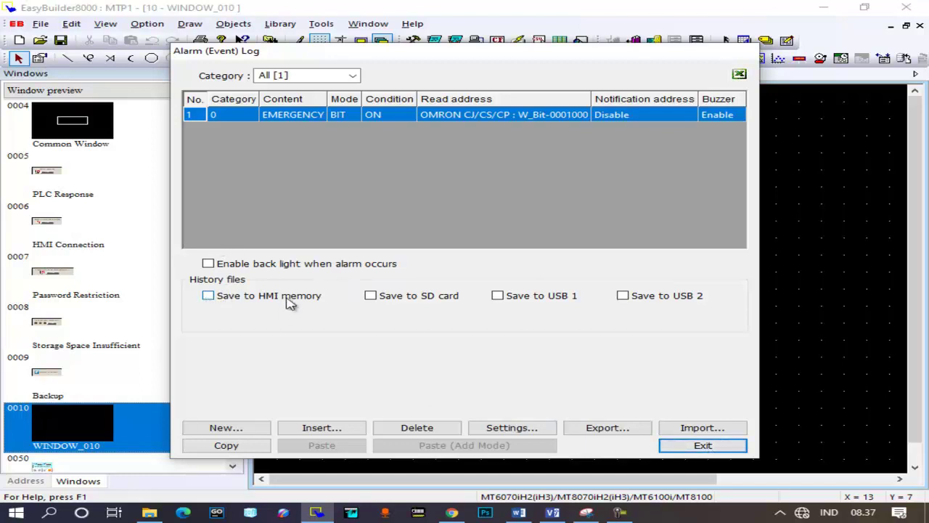
- Try the history file saving options for HMI memory, SD card, USB 1 and USB 2
left_click(207, 297)
left_click(209, 297)
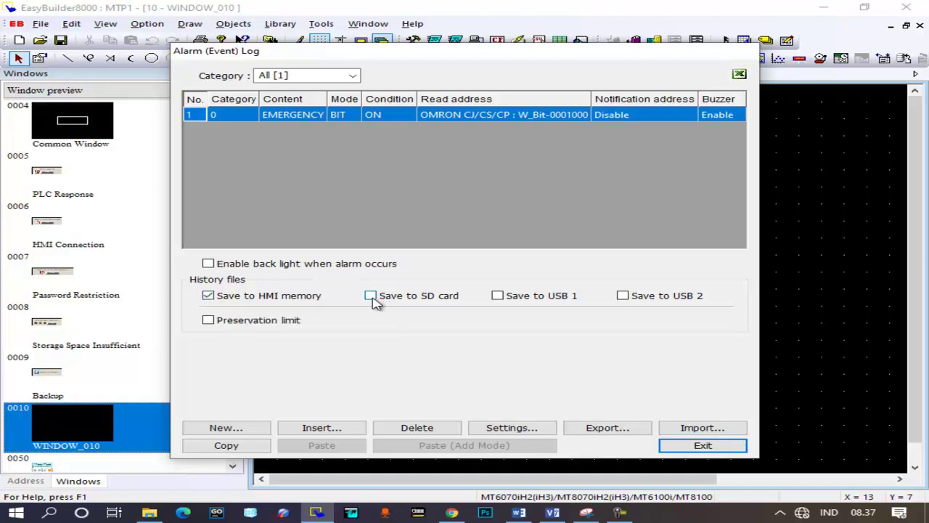
left_click(371, 297)
left_click(498, 296)
left_click(624, 296)
left_click(371, 296)
left_click(209, 297)
left_click(208, 296)
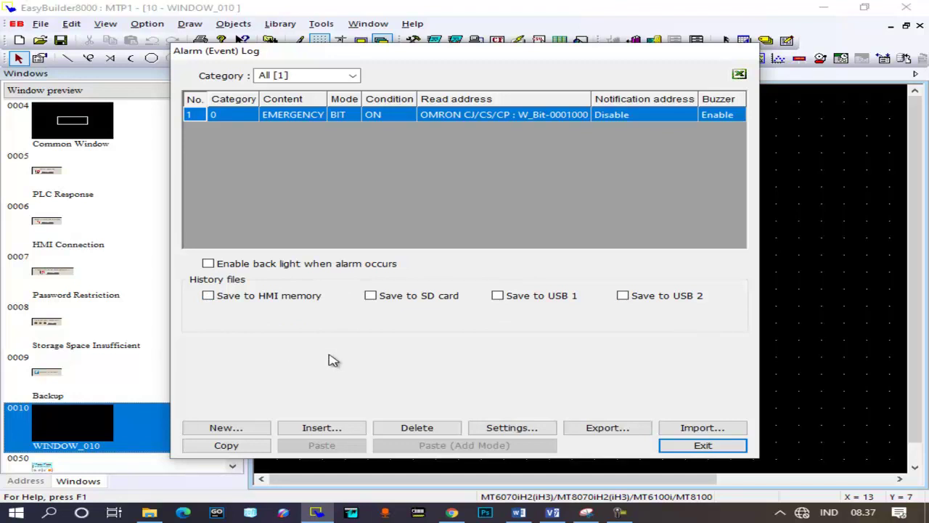
left_click(371, 297)
left_click(498, 297)
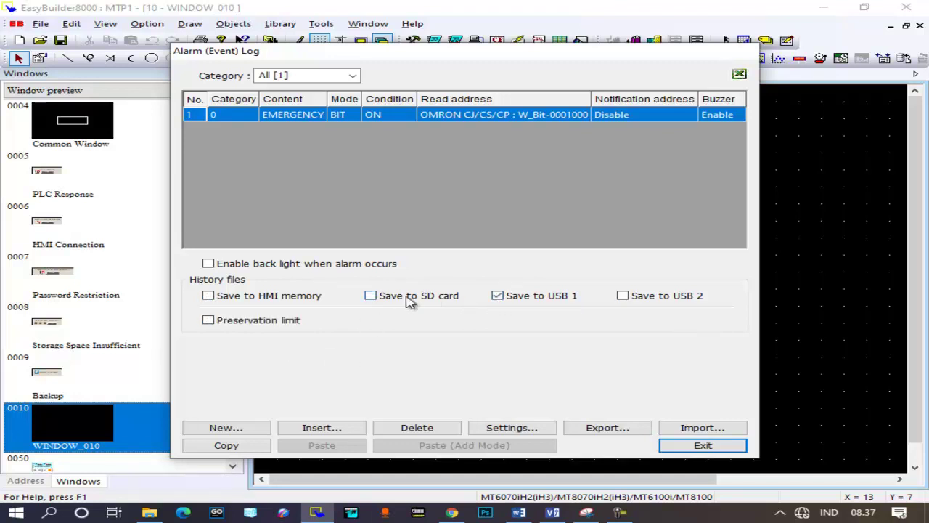
left_click(375, 298)
left_click(406, 297)
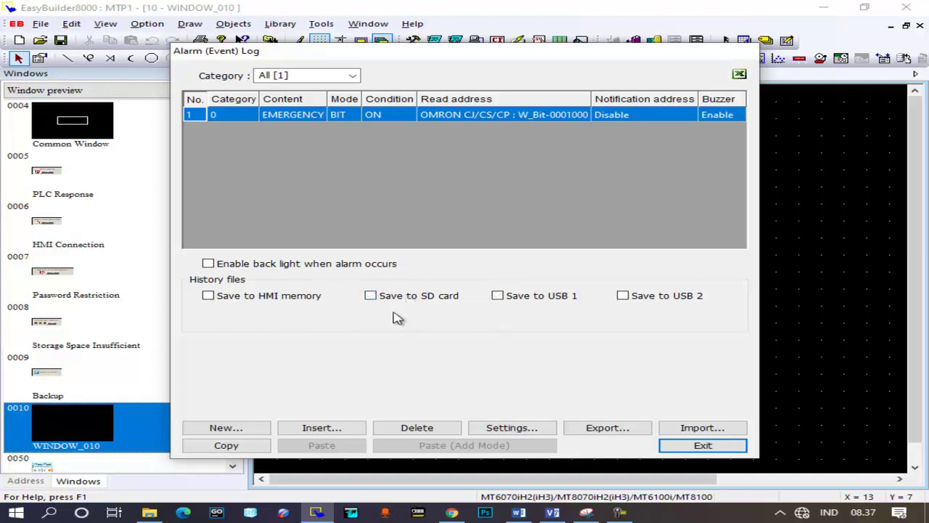
- Close the alarm log and place an Alarm Bar with default settings on WINDOW_010 at about X 64, Y 40
left_click(694, 444)
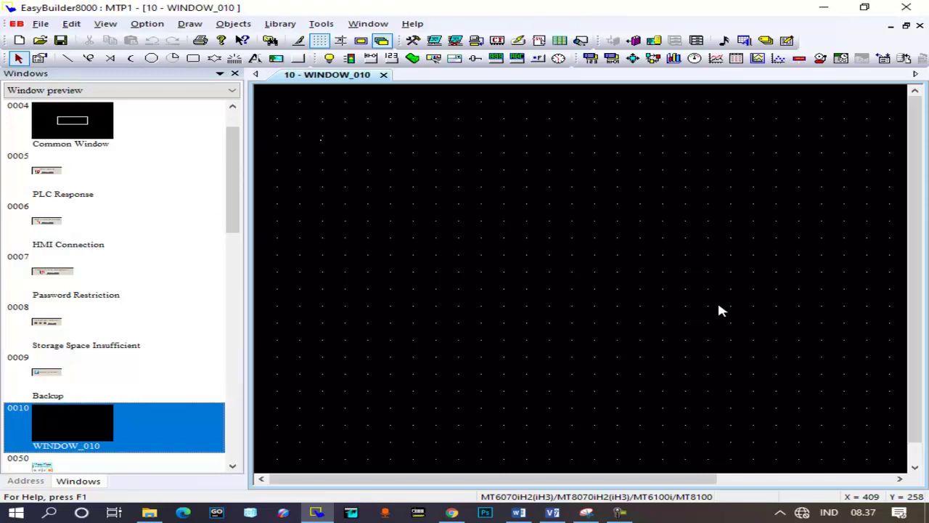
left_click(233, 23)
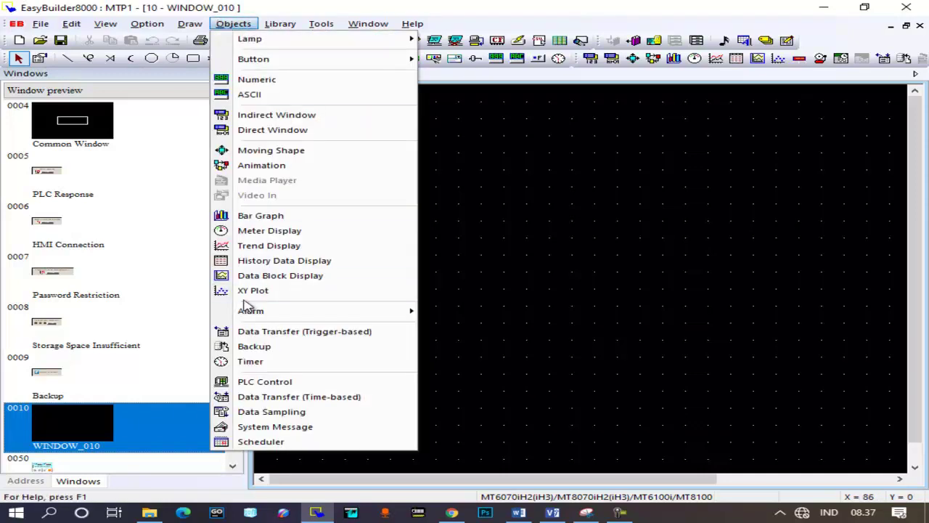
mouse_move(251, 310)
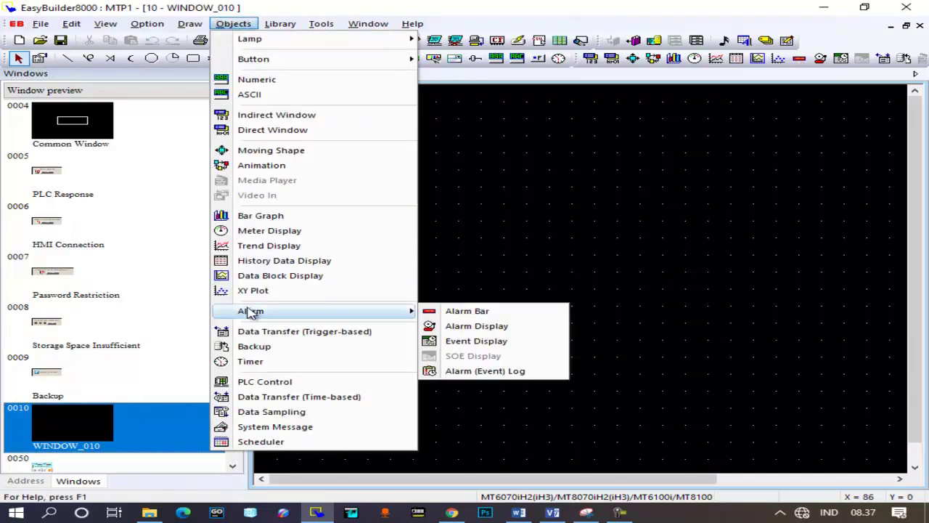
left_click(494, 316)
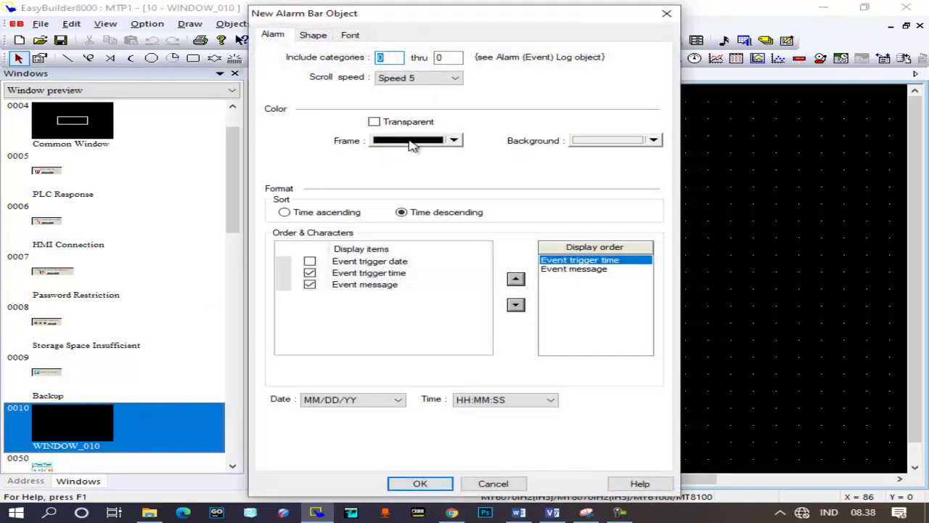
left_click(417, 483)
left_click(327, 119)
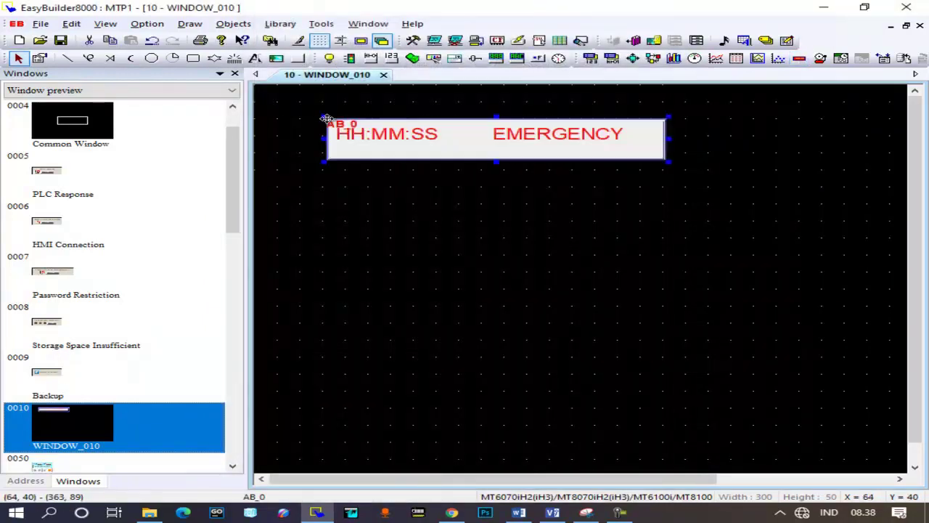
- Place an Alarm Display object with default settings just below the alarm bar, at about X 66, Y 98
left_click(233, 23)
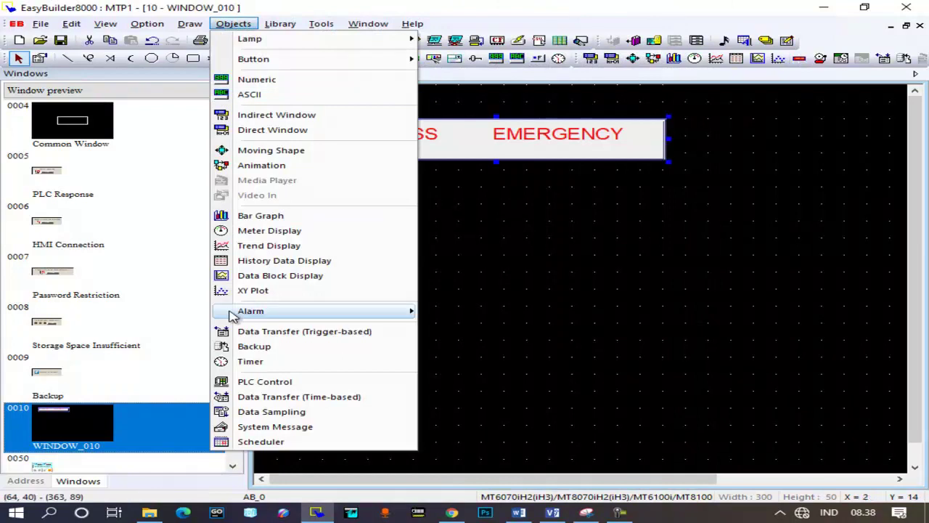
mouse_move(233, 313)
left_click(473, 326)
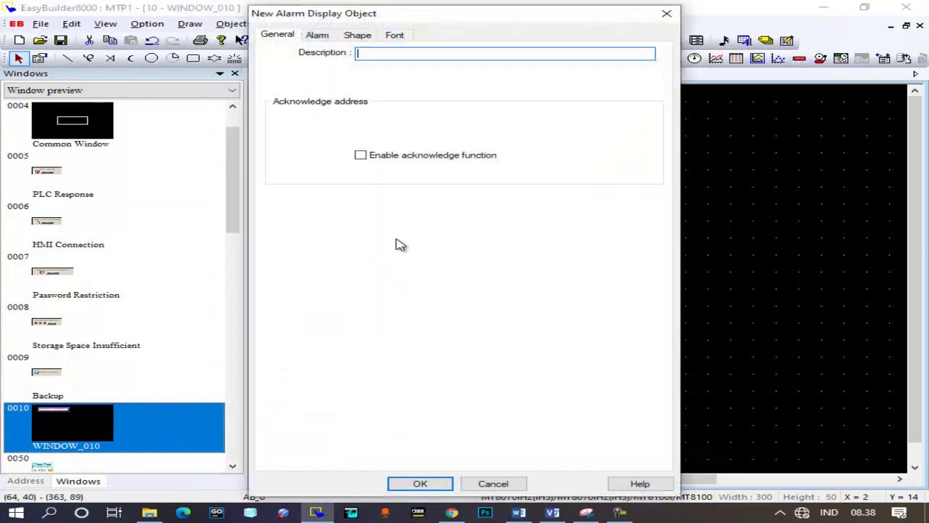
left_click(420, 483)
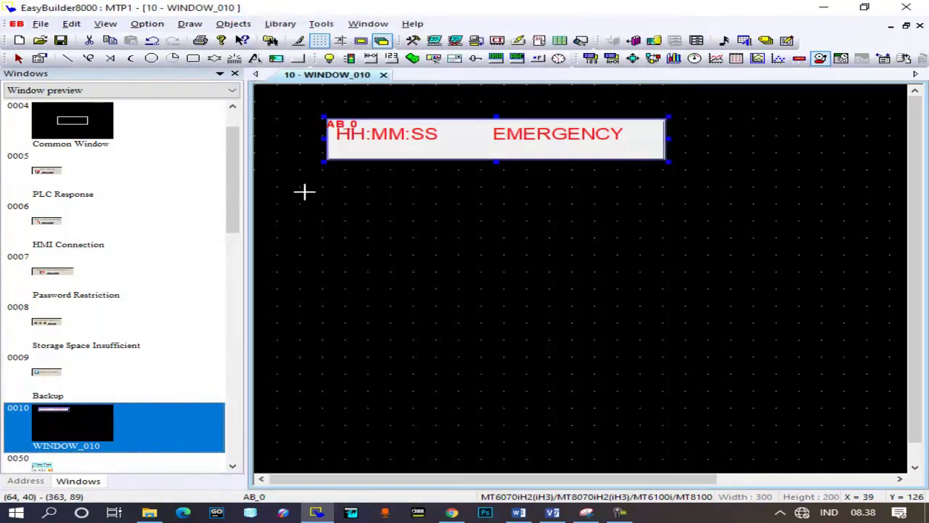
left_click(328, 167)
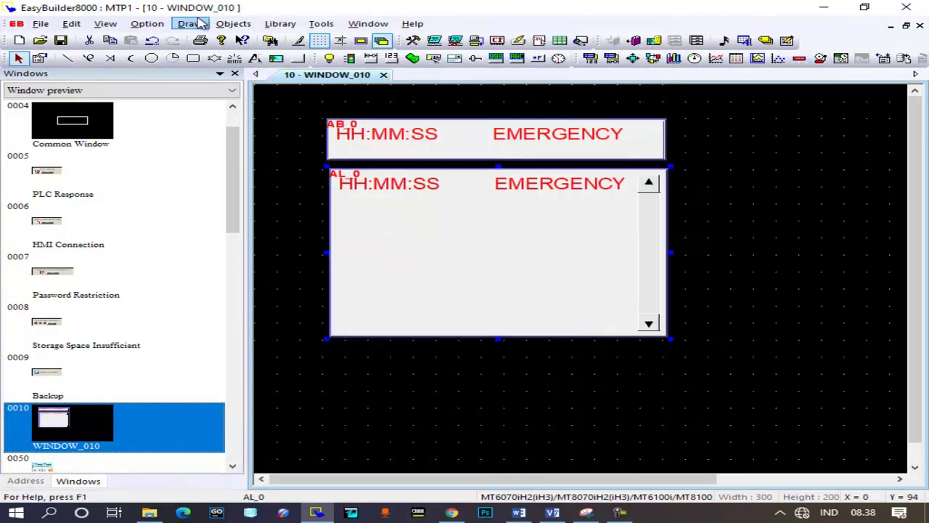
left_click(233, 24)
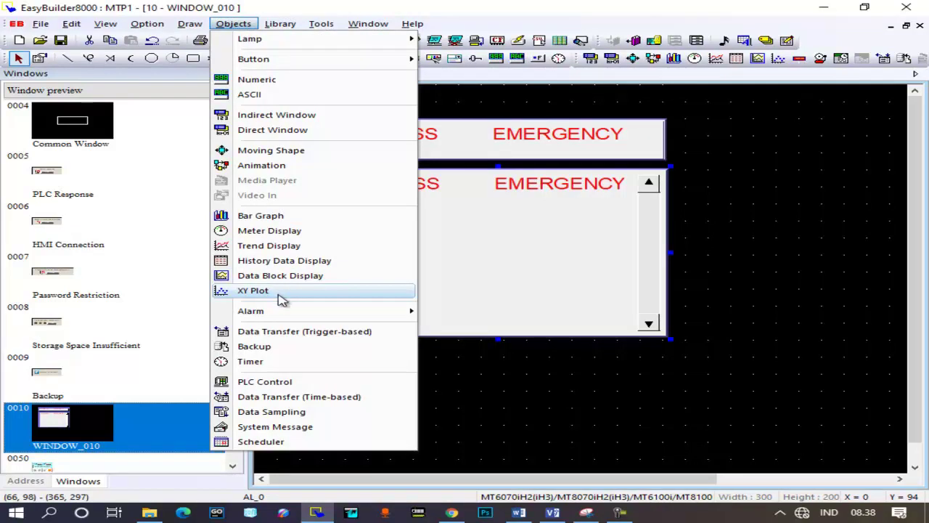
mouse_move(274, 320)
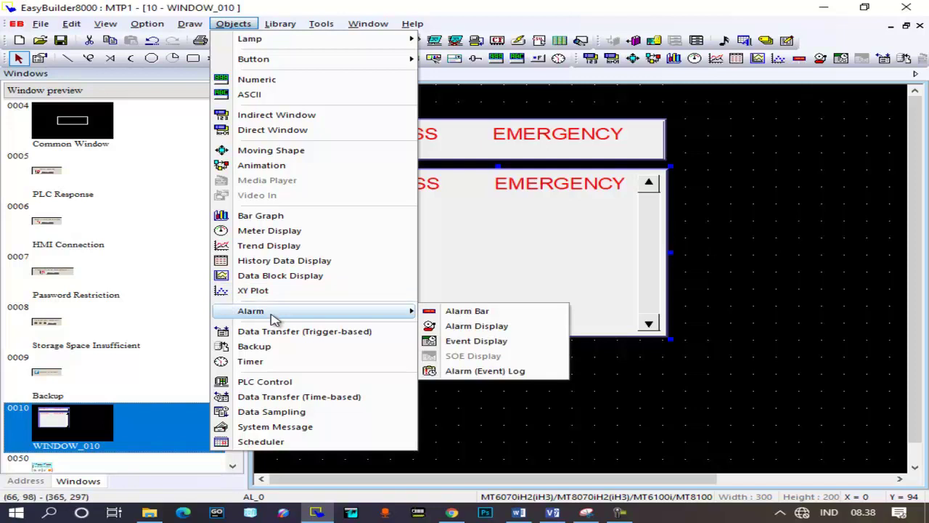
left_click(476, 341)
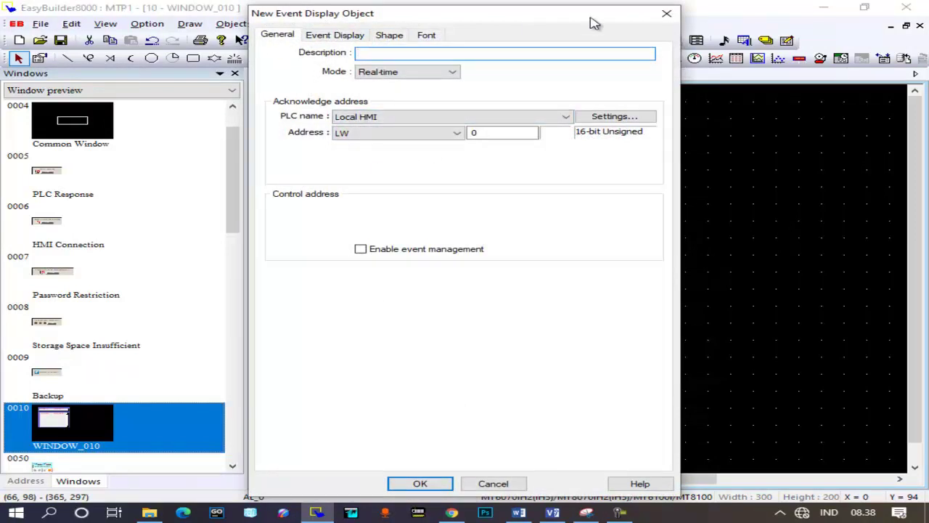
left_click(666, 13)
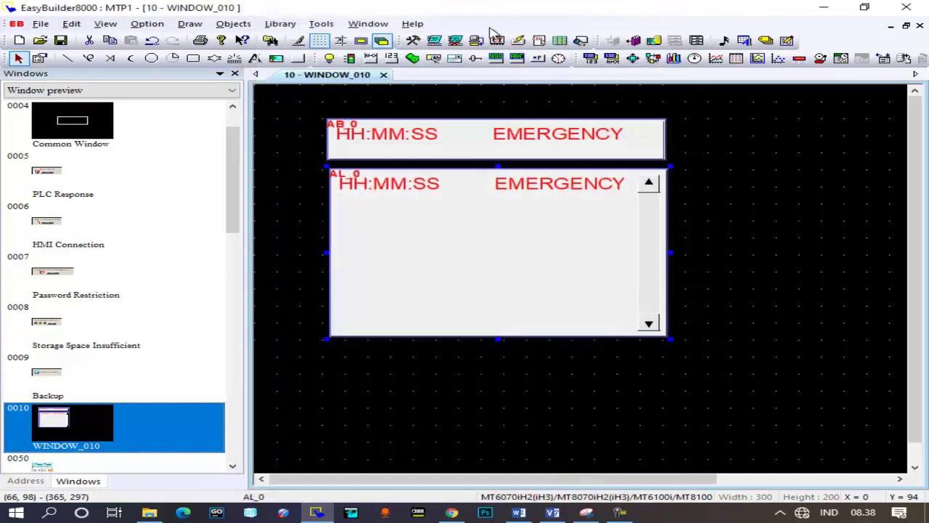
- Place an Event Display object with default settings on WINDOW_010 near the Alarm Display's lower-left corner
left_click(234, 25)
mouse_move(291, 313)
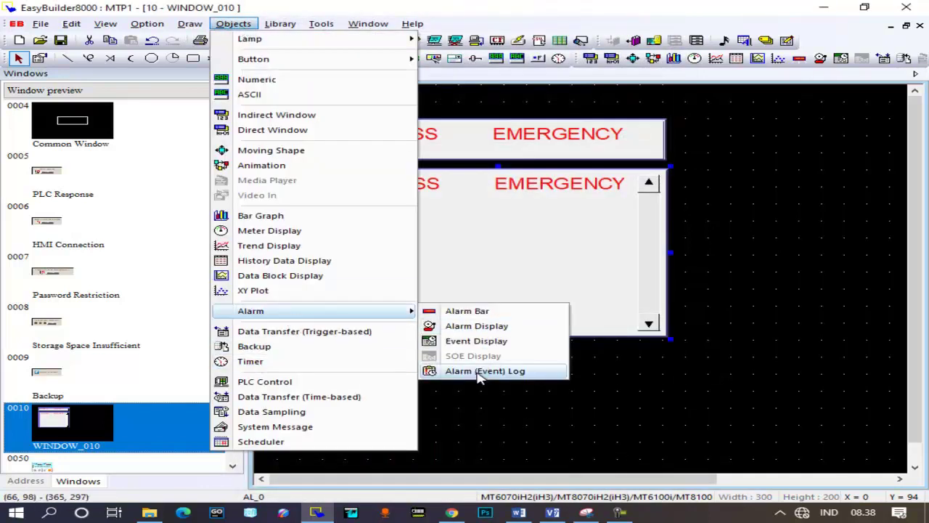
left_click(476, 344)
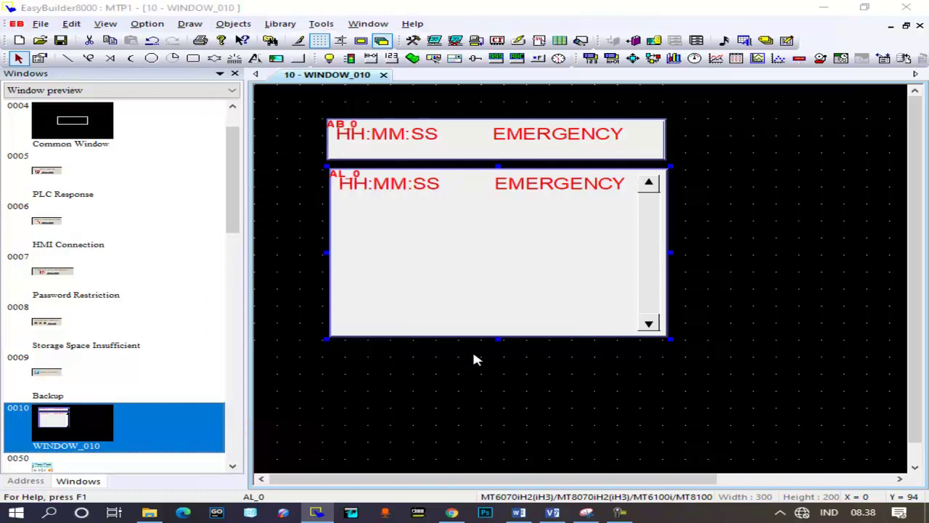
left_click(419, 484)
left_click(336, 276)
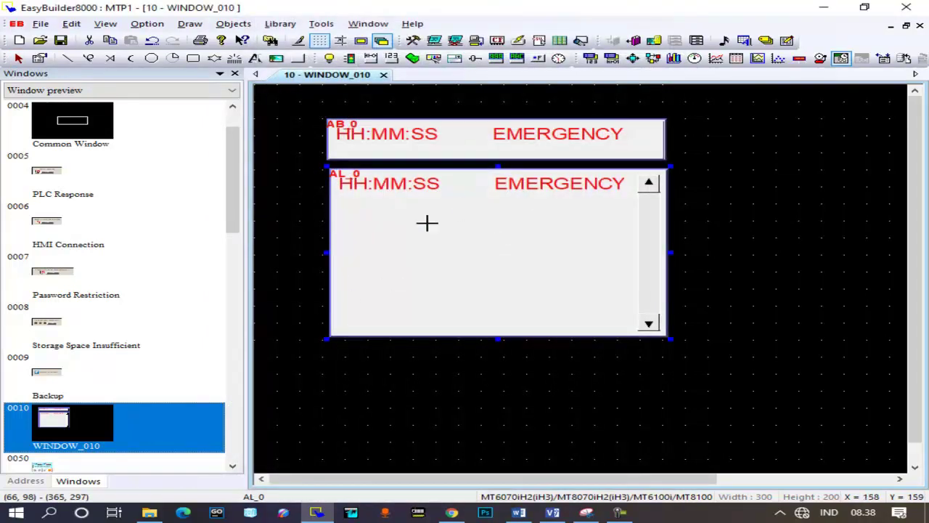
left_click(324, 322)
- Move the Event Display to about X 245, Y 162 and shift the Alarm Display down and left beside it
left_click_drag(459, 331, 660, 230)
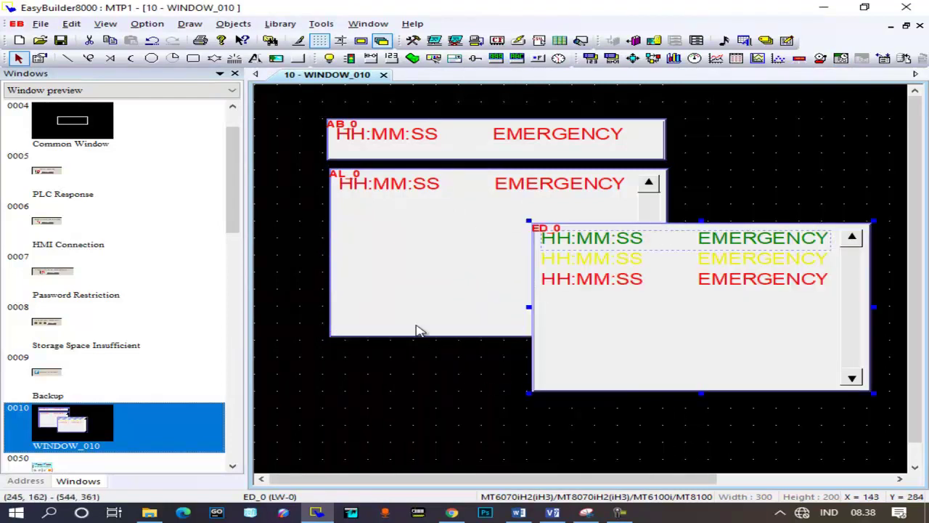
left_click_drag(421, 279, 362, 333)
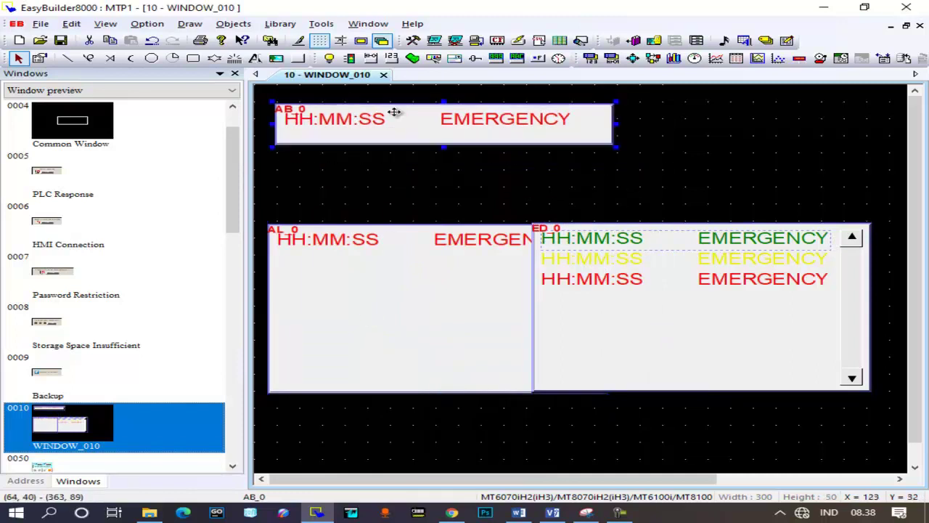